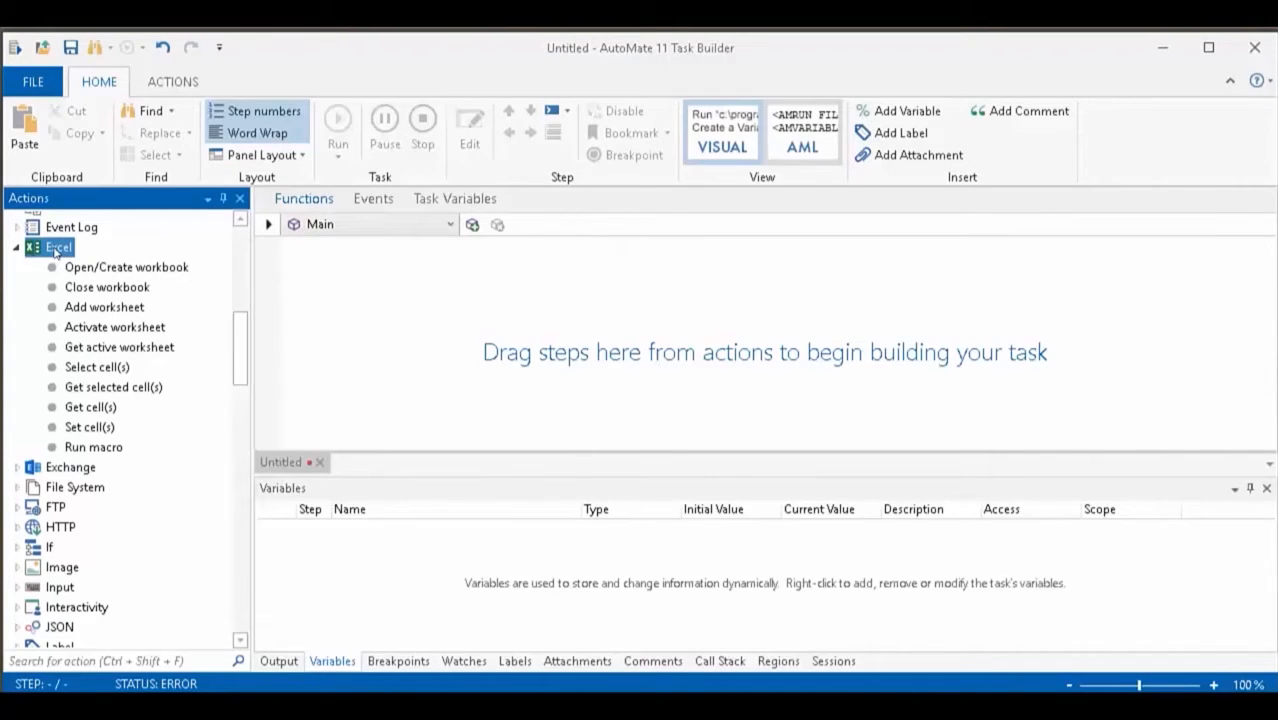
# - Add an Open/Create workbook step that opens c:\automatetemp\qcustcdt.xlsx with the application invisible
pyautogui.click(97, 267)
pyautogui.moveTo(97, 267); pyautogui.dragTo(453, 300)
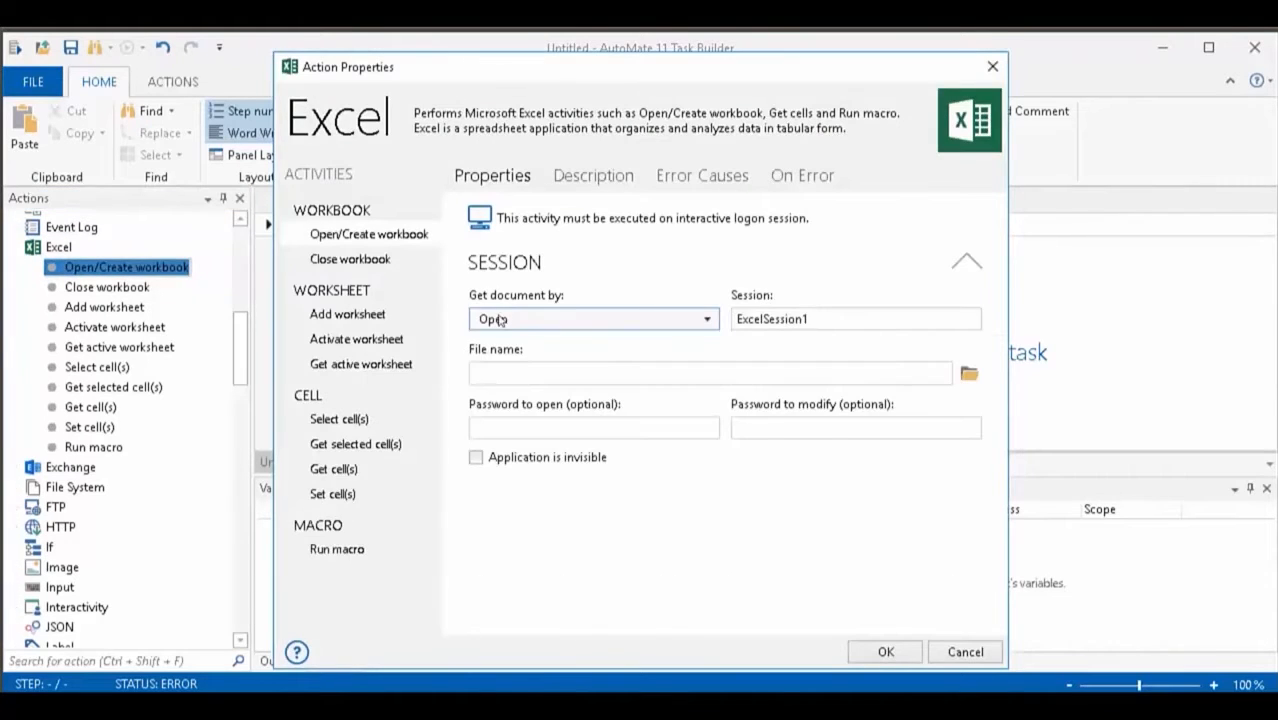
pyautogui.click(498, 320)
pyautogui.click(519, 366)
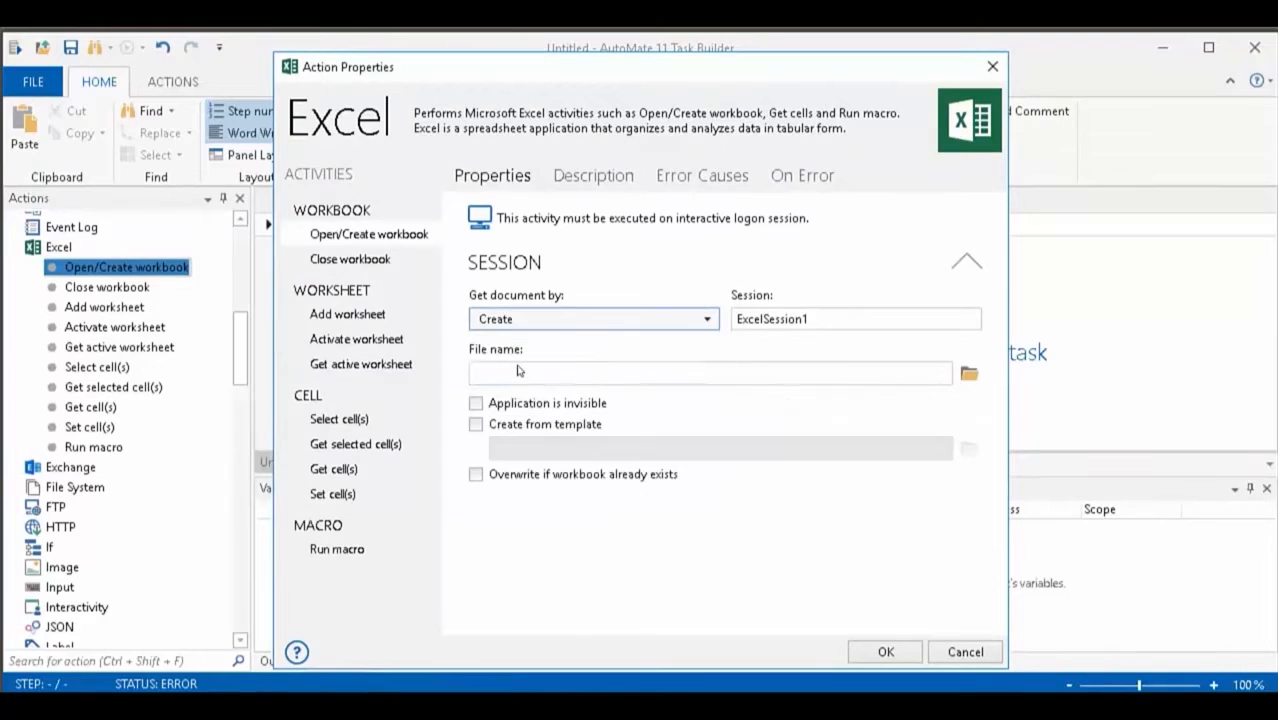
pyautogui.click(518, 371)
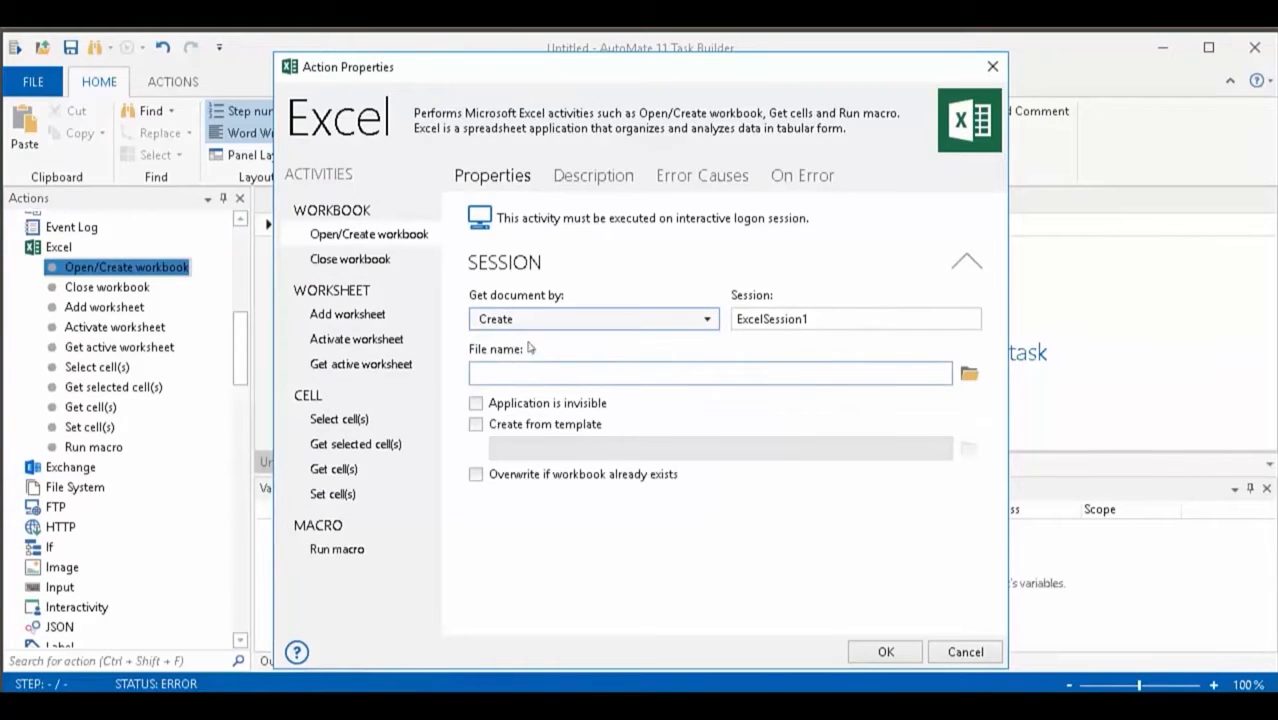
pyautogui.click(530, 319)
pyautogui.click(528, 341)
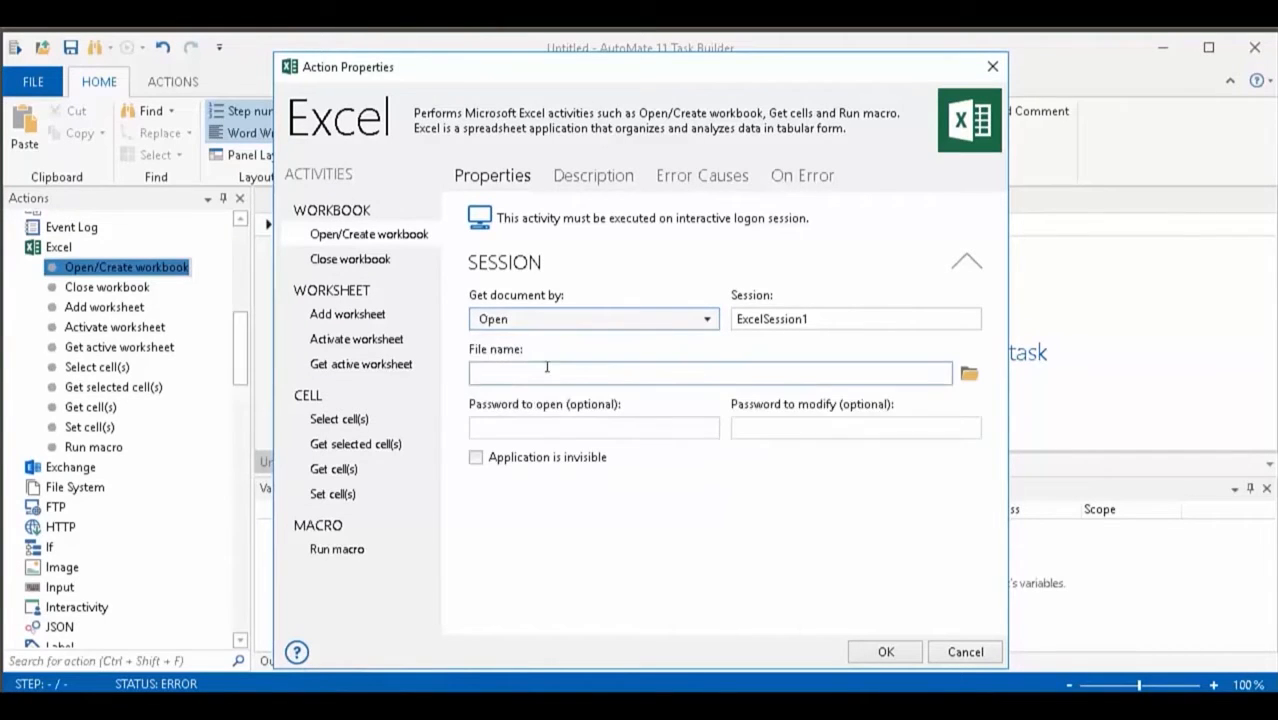
pyautogui.click(547, 367)
pyautogui.write('c:\\automatetemp\\qcustcdt.xlsx')
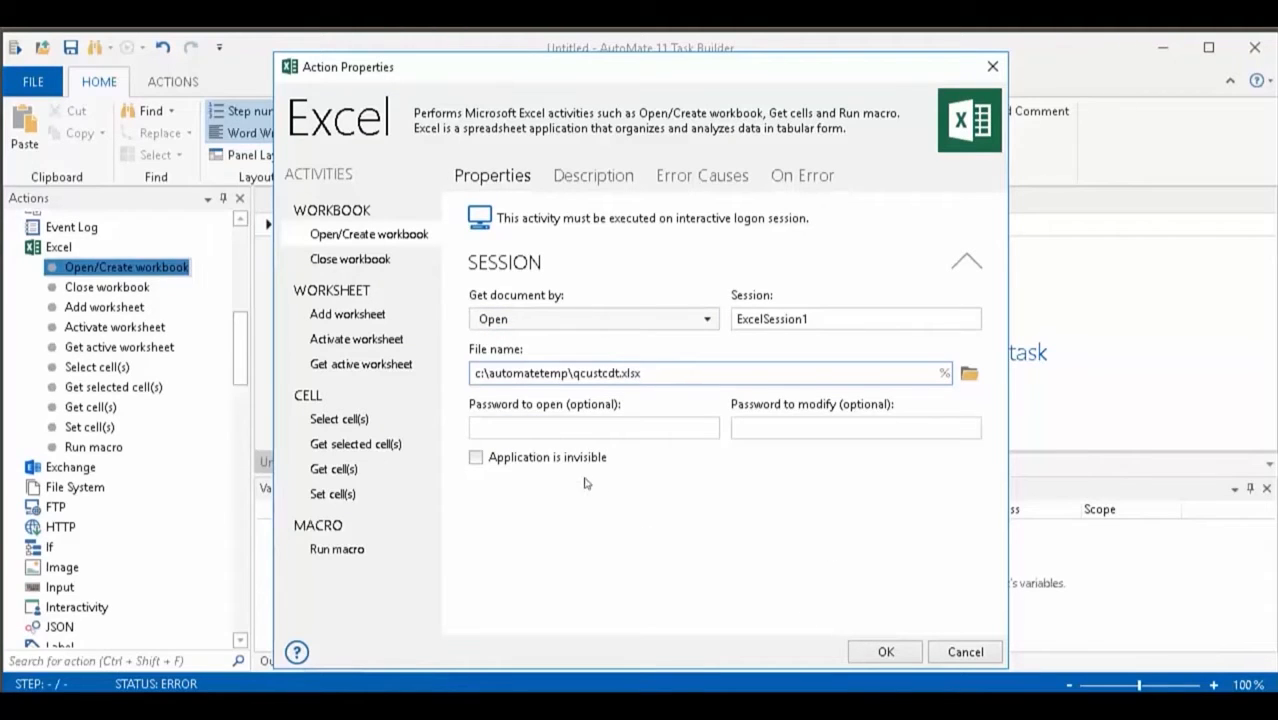
pyautogui.click(475, 457)
pyautogui.click(886, 652)
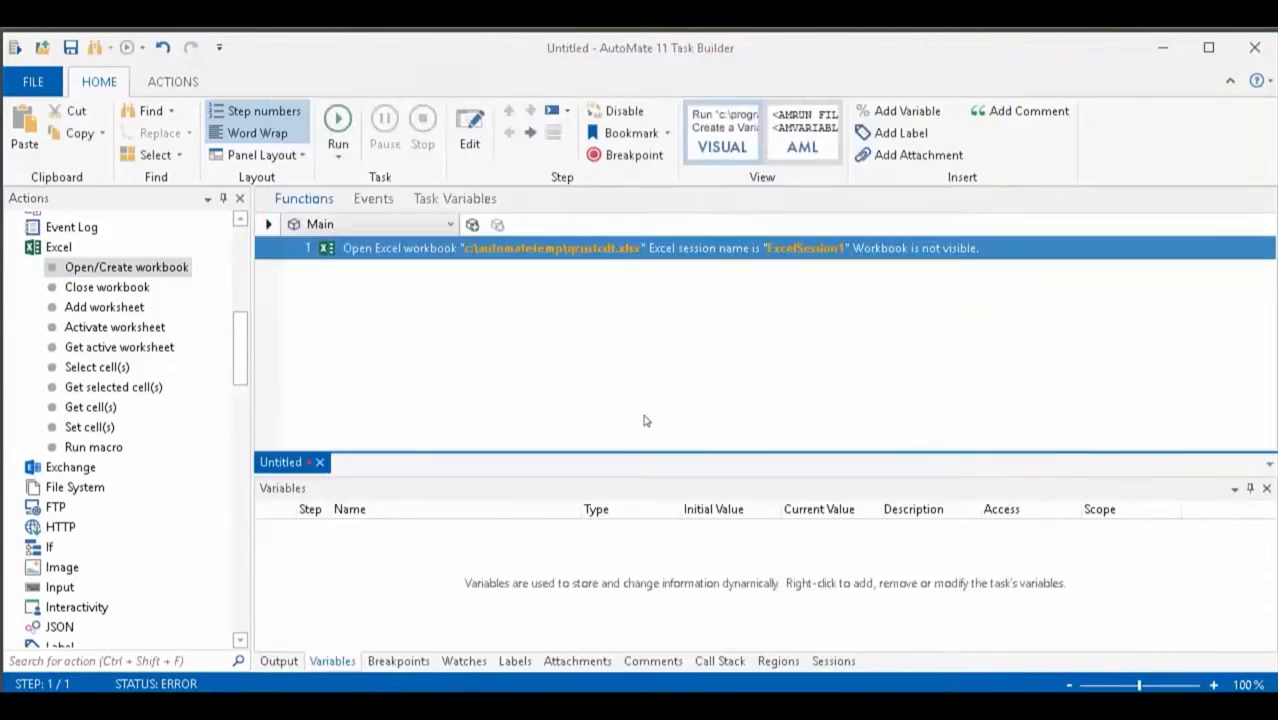
# - Add a Close workbook step for ExcelSession1 after the open step, with completion set to Do not save changes
pyautogui.moveTo(155, 288); pyautogui.dragTo(398, 291)
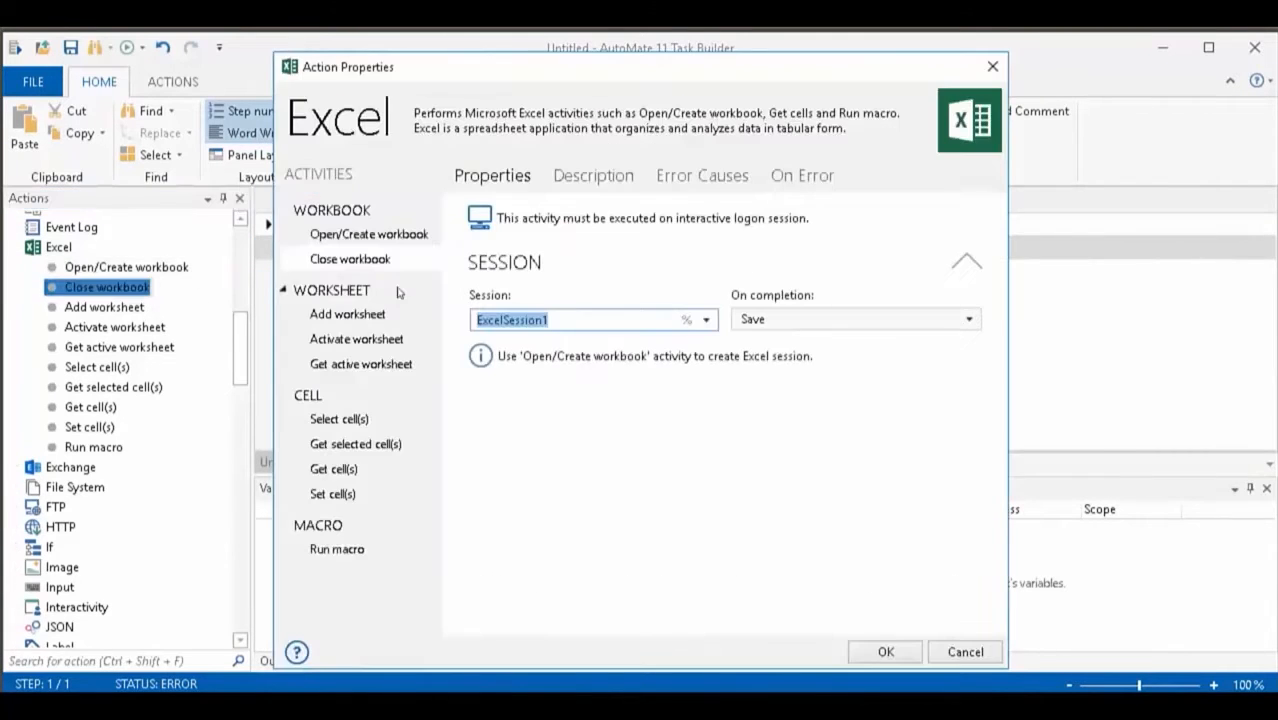
pyautogui.click(752, 319)
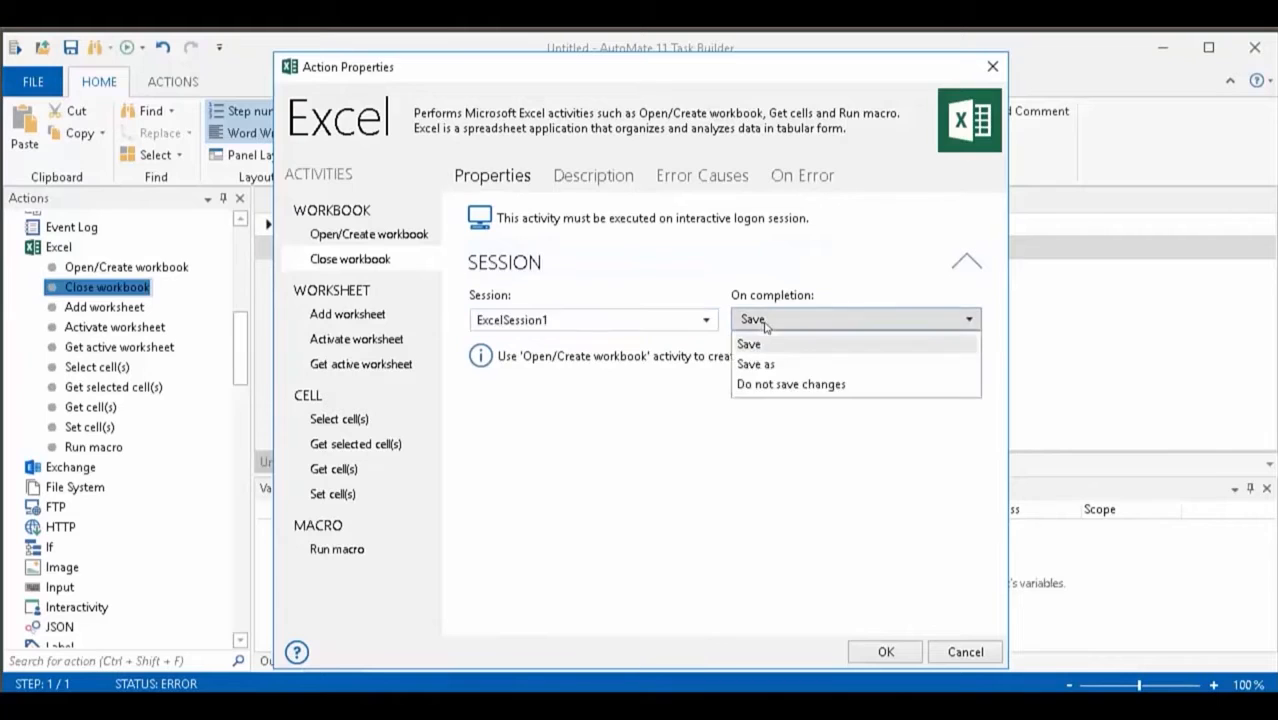
pyautogui.click(768, 366)
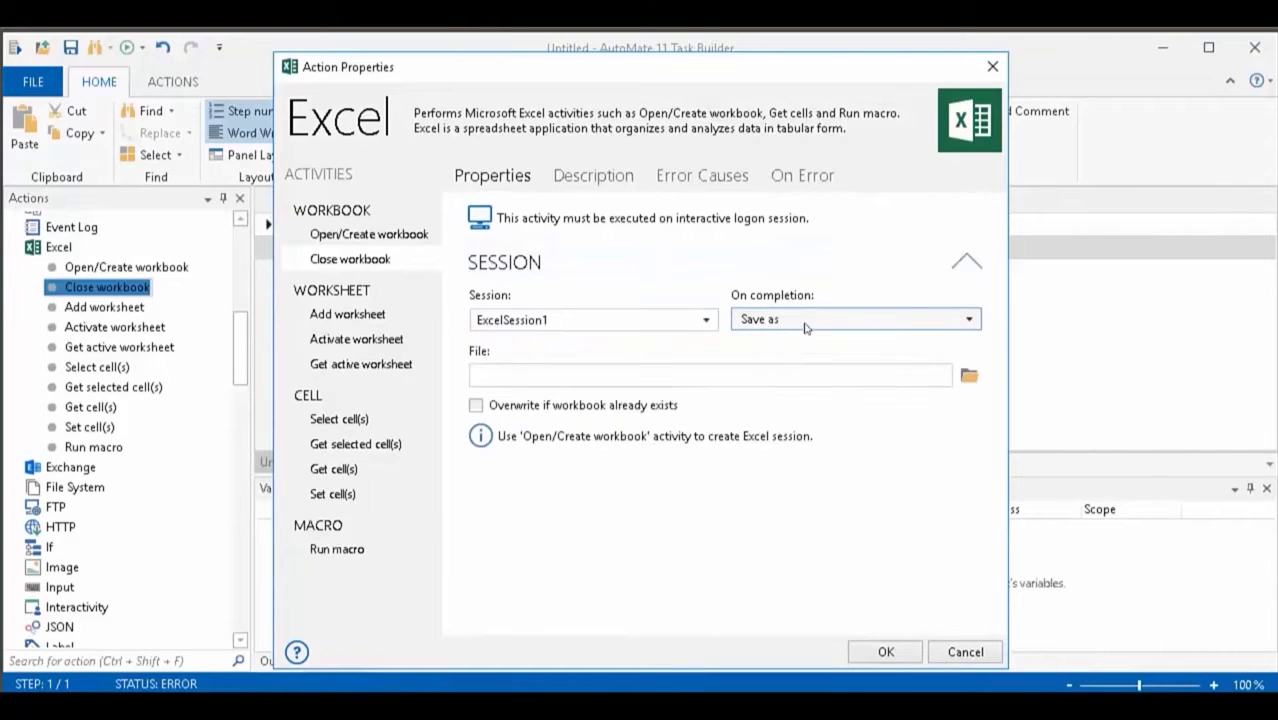
pyautogui.click(805, 322)
pyautogui.click(785, 382)
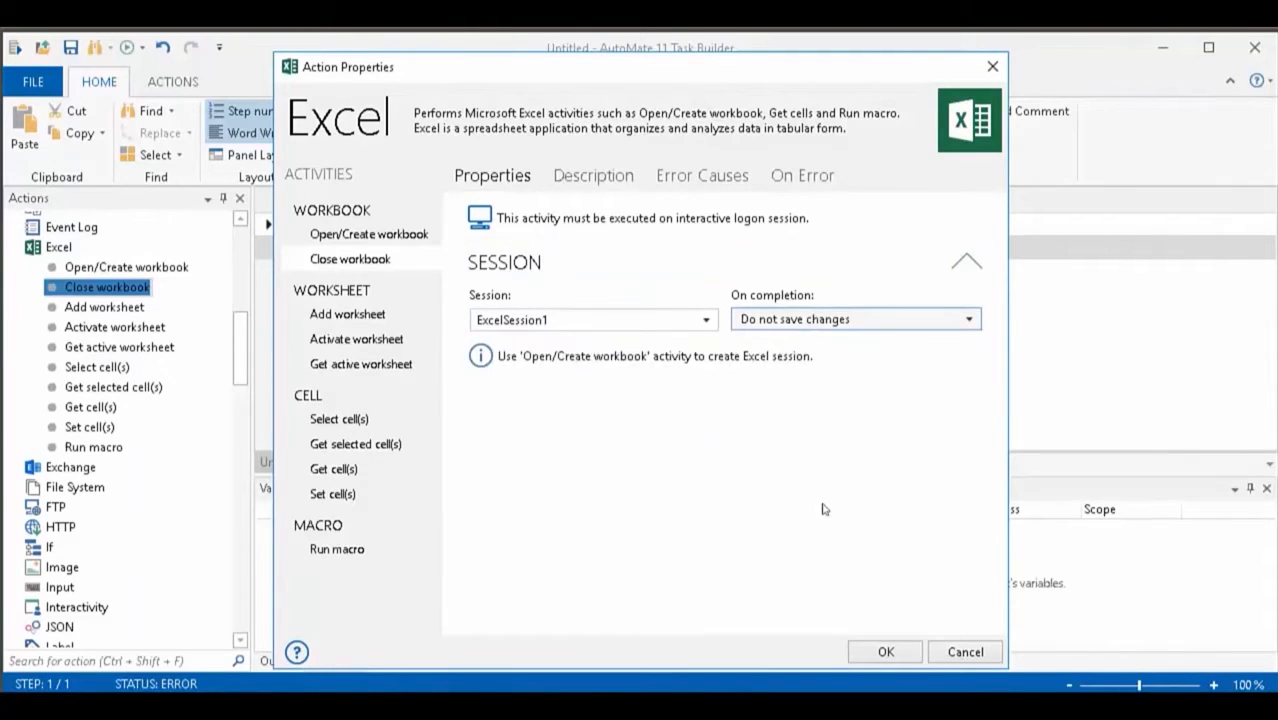
pyautogui.click(874, 651)
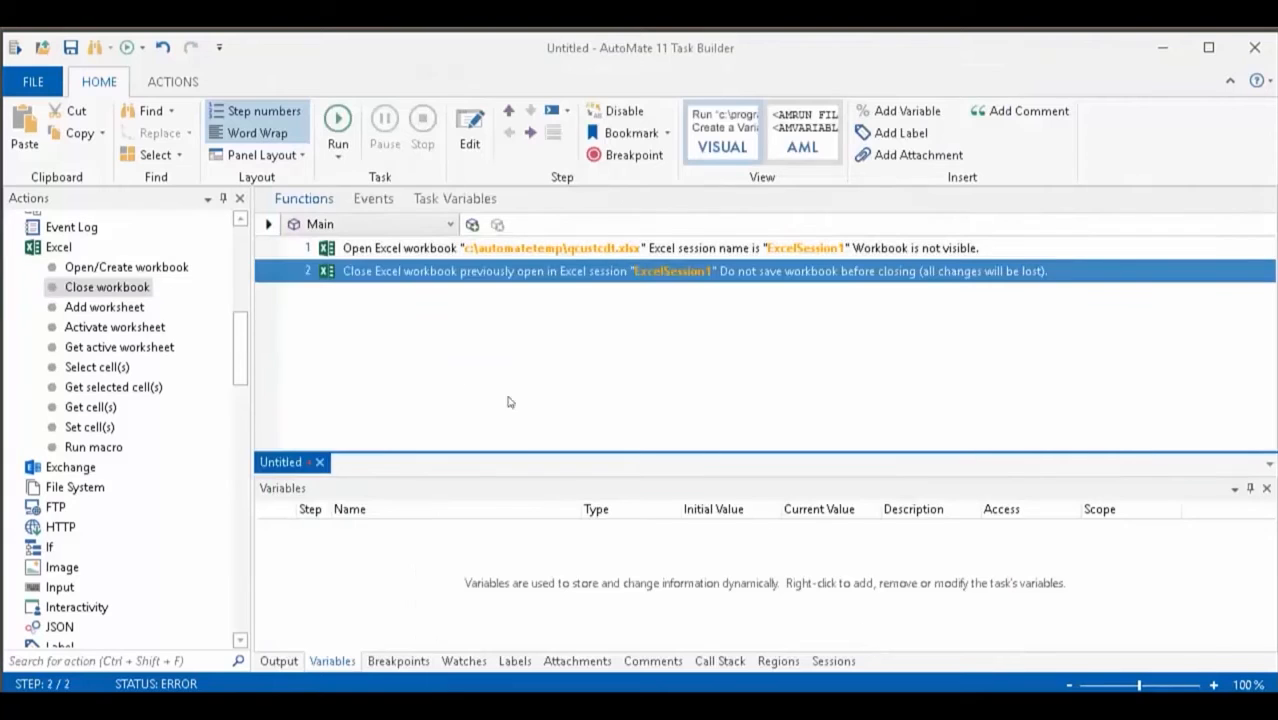
# - Examine the session-based settings of the Add worksheet, Activate worksheet and Get active worksheet activities without adding them to the task
pyautogui.moveTo(128, 309); pyautogui.dragTo(457, 299)
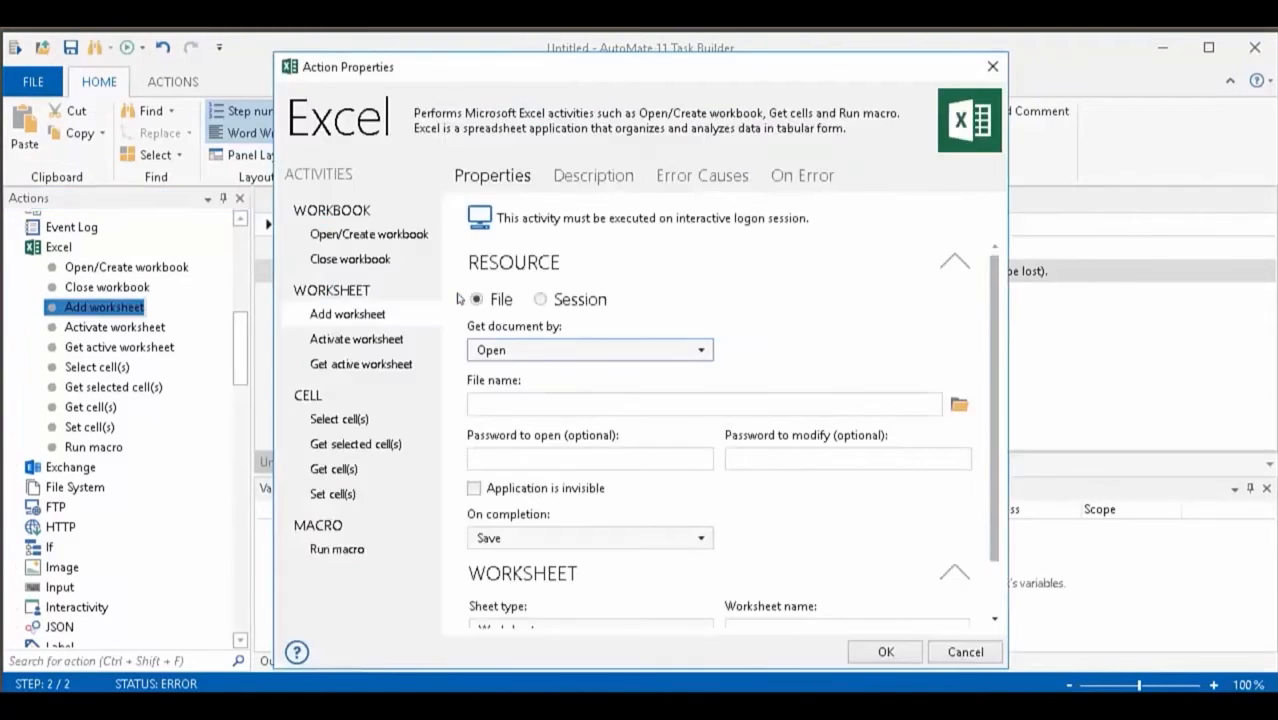
pyautogui.click(540, 300)
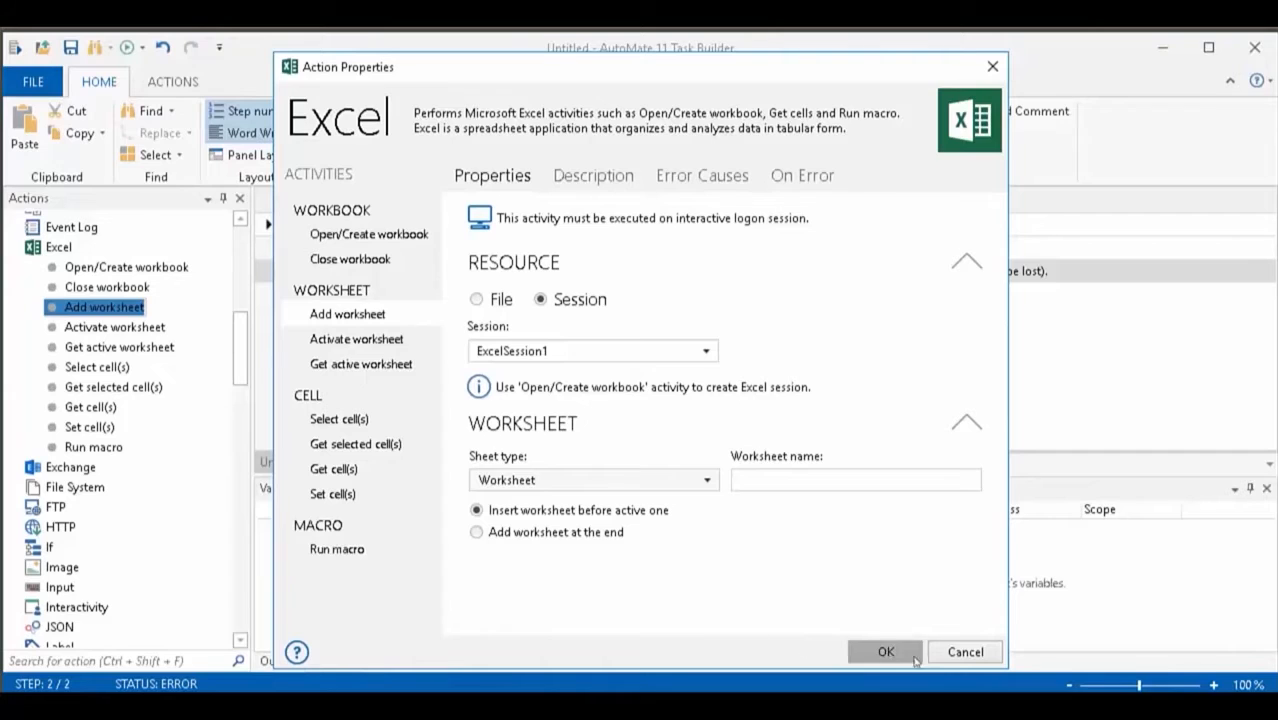
pyautogui.click(965, 651)
pyautogui.moveTo(150, 333); pyautogui.dragTo(435, 331)
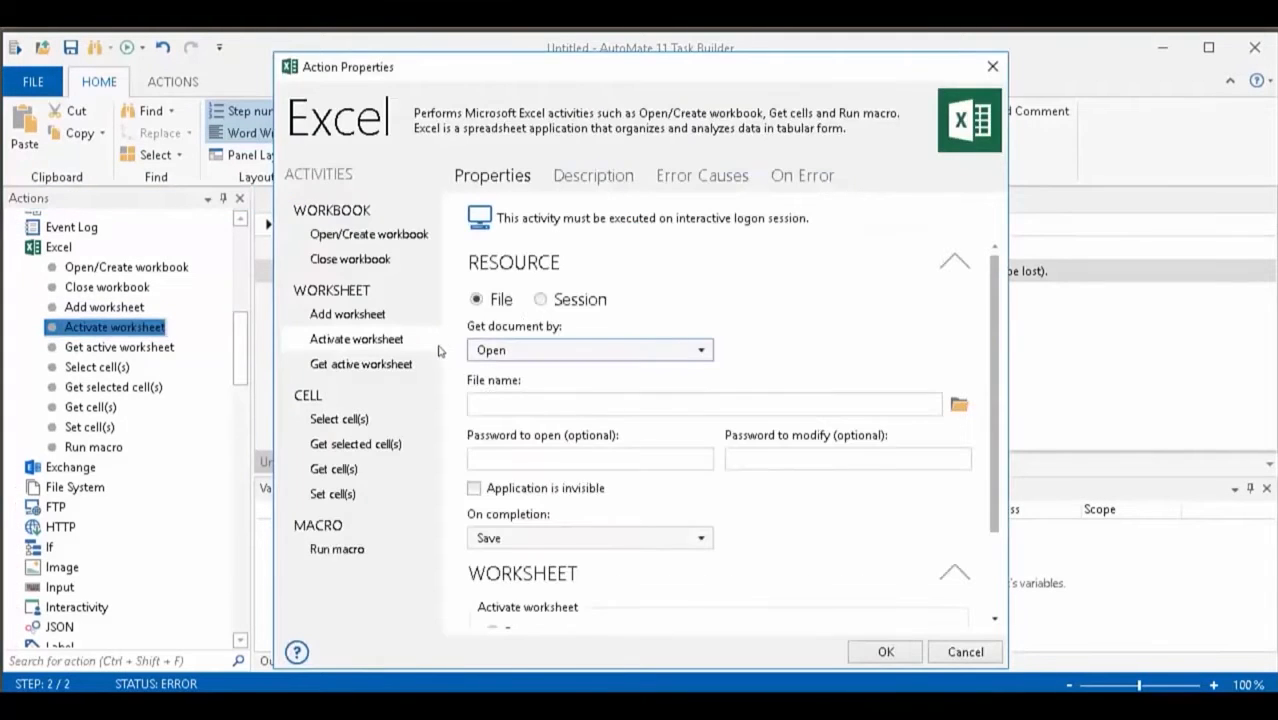
pyautogui.click(541, 300)
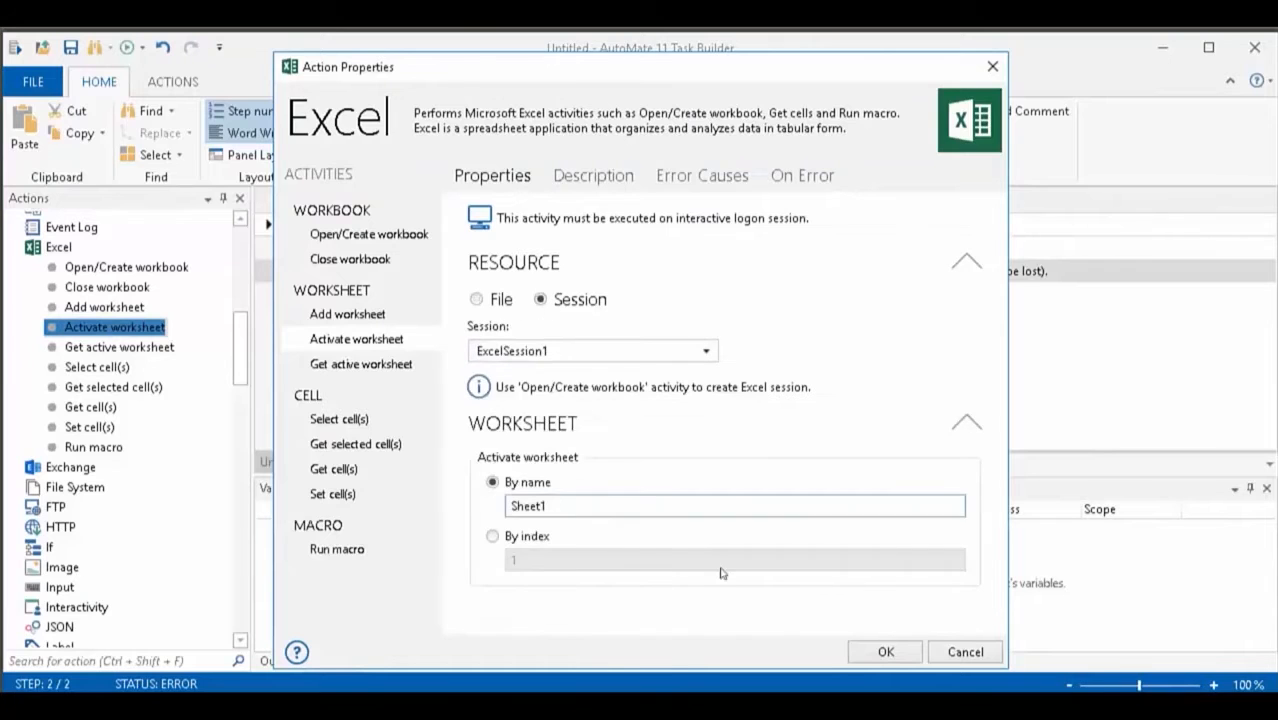
pyautogui.click(956, 652)
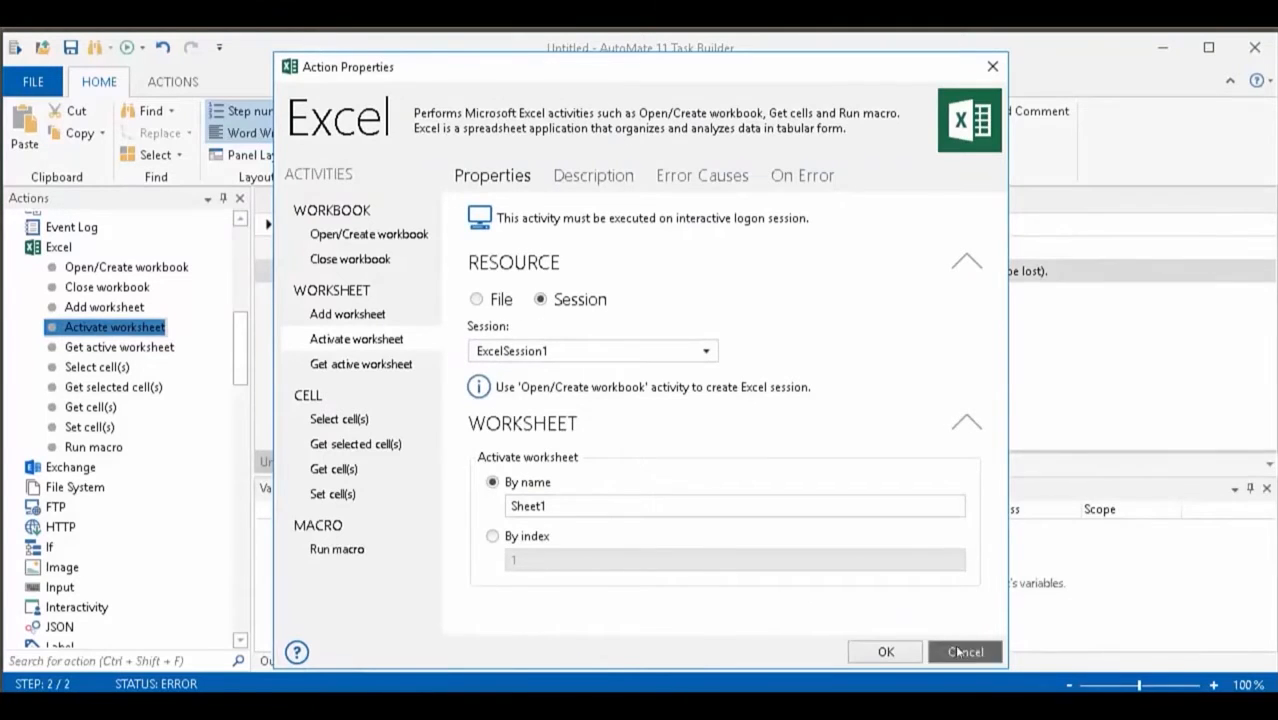
pyautogui.moveTo(143, 352); pyautogui.dragTo(483, 322)
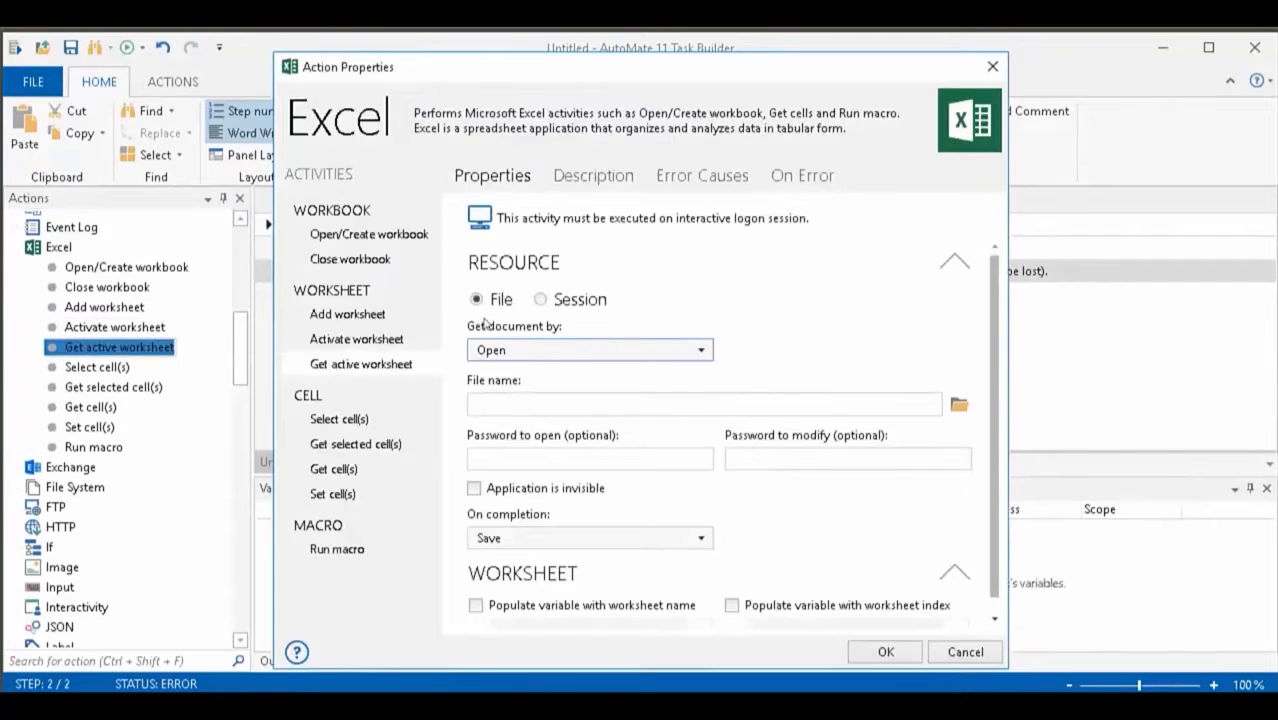
pyautogui.click(538, 300)
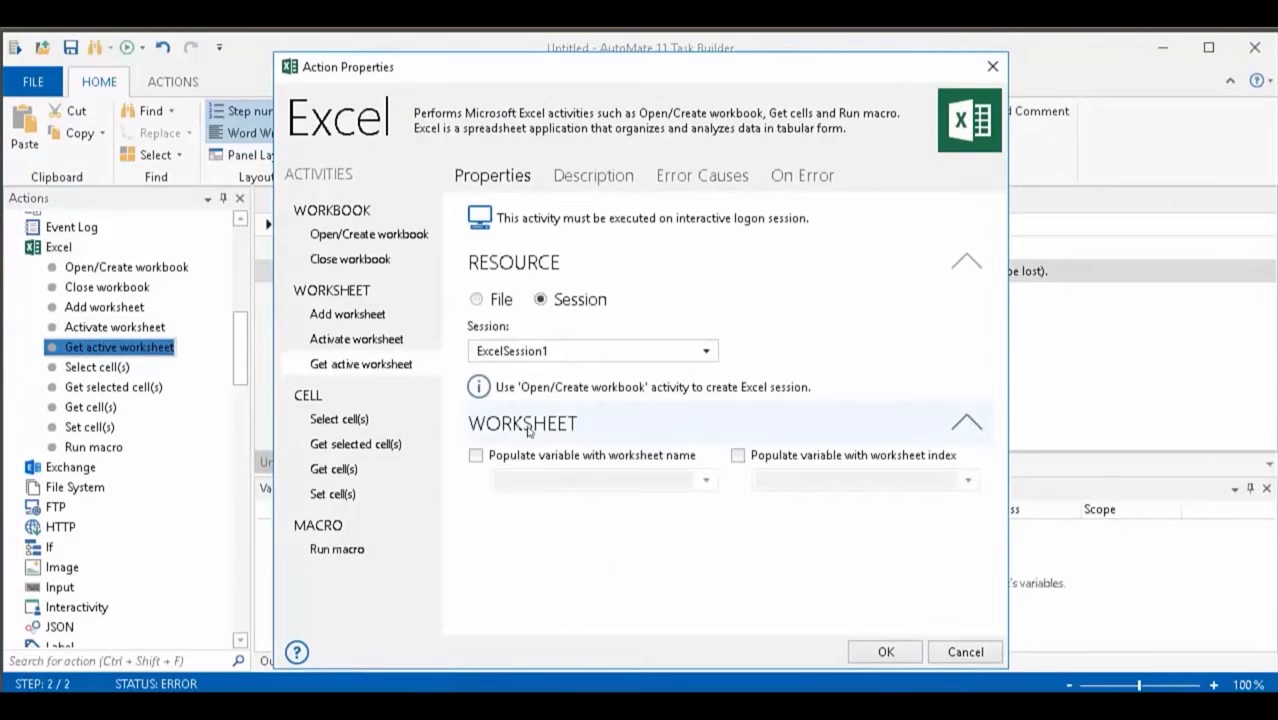
pyautogui.click(962, 652)
# - Examine the Select cell(s) activity's session settings for a cell by position and for ranges by reference and by position, without adding it
pyautogui.moveTo(110, 367); pyautogui.dragTo(450, 320)
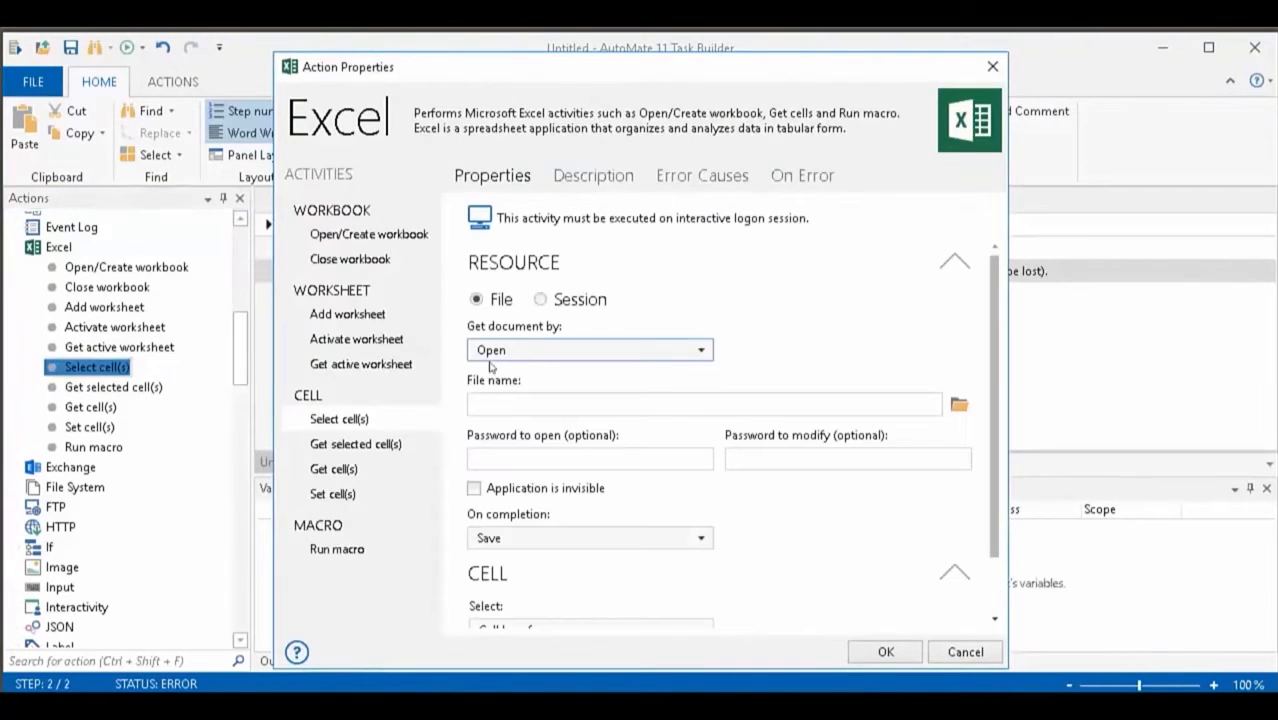
pyautogui.click(551, 305)
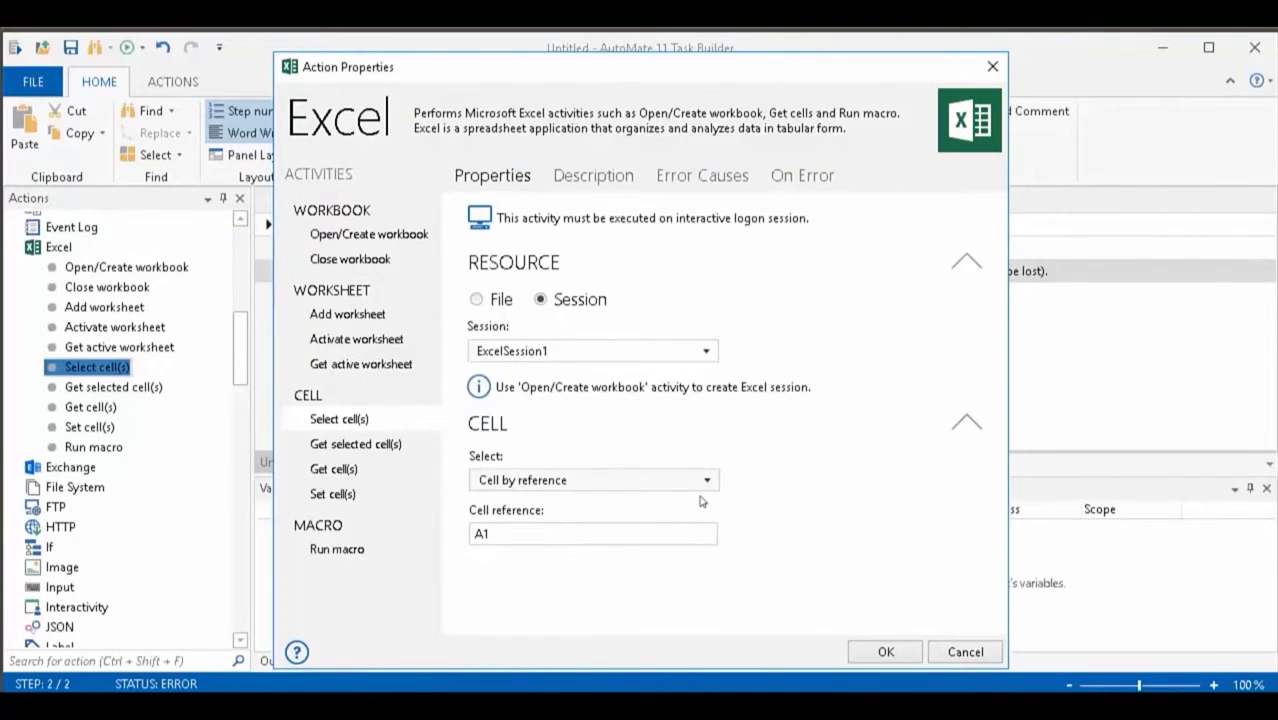
pyautogui.click(650, 482)
pyautogui.click(530, 524)
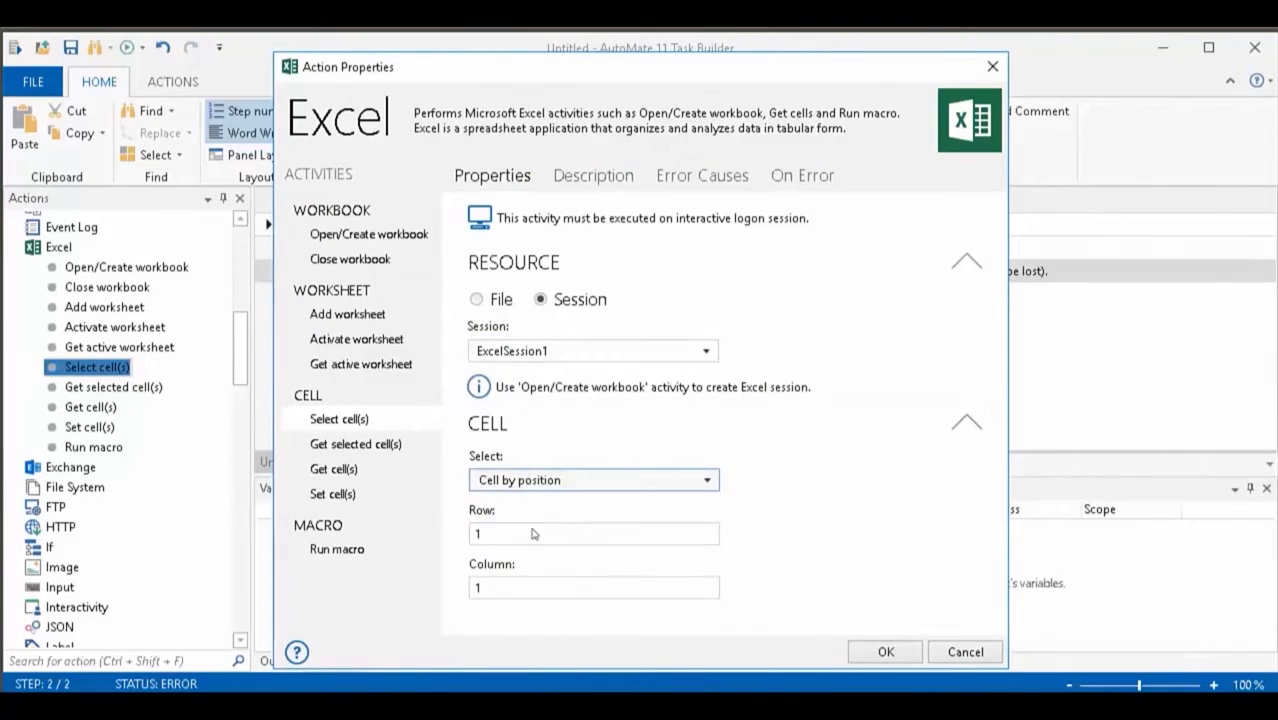
pyautogui.click(521, 485)
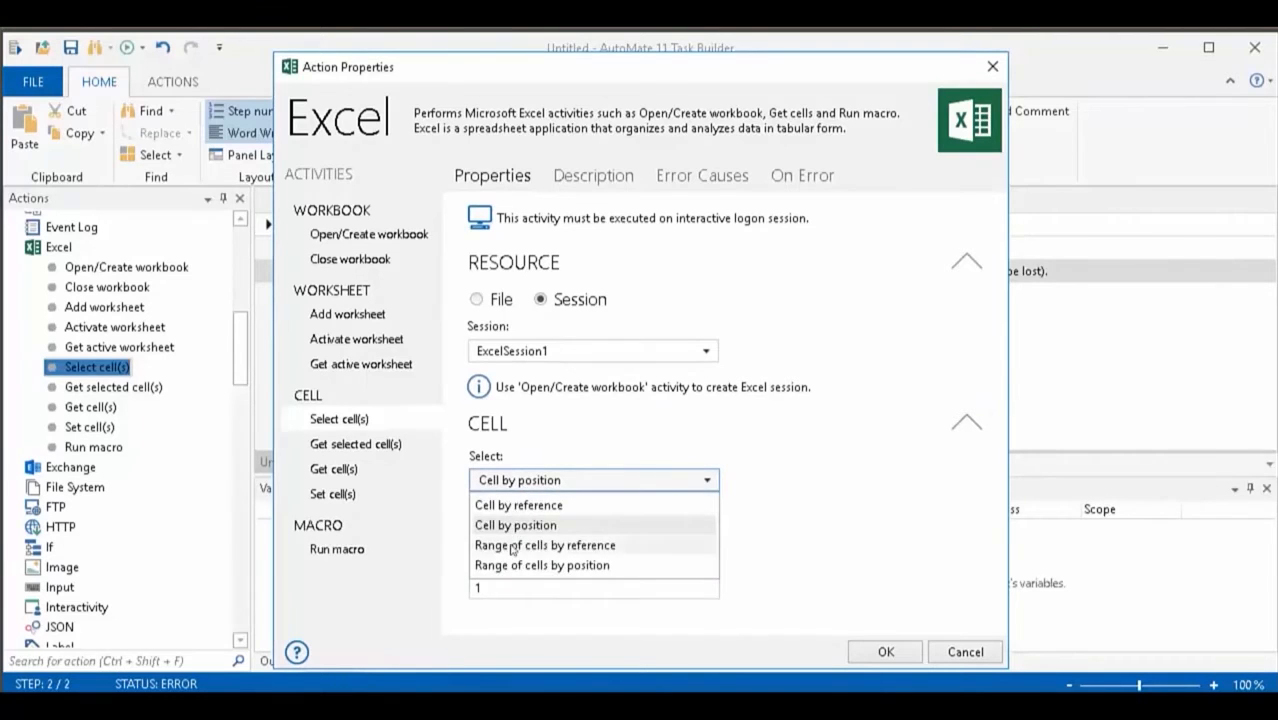
pyautogui.click(512, 546)
pyautogui.click(536, 484)
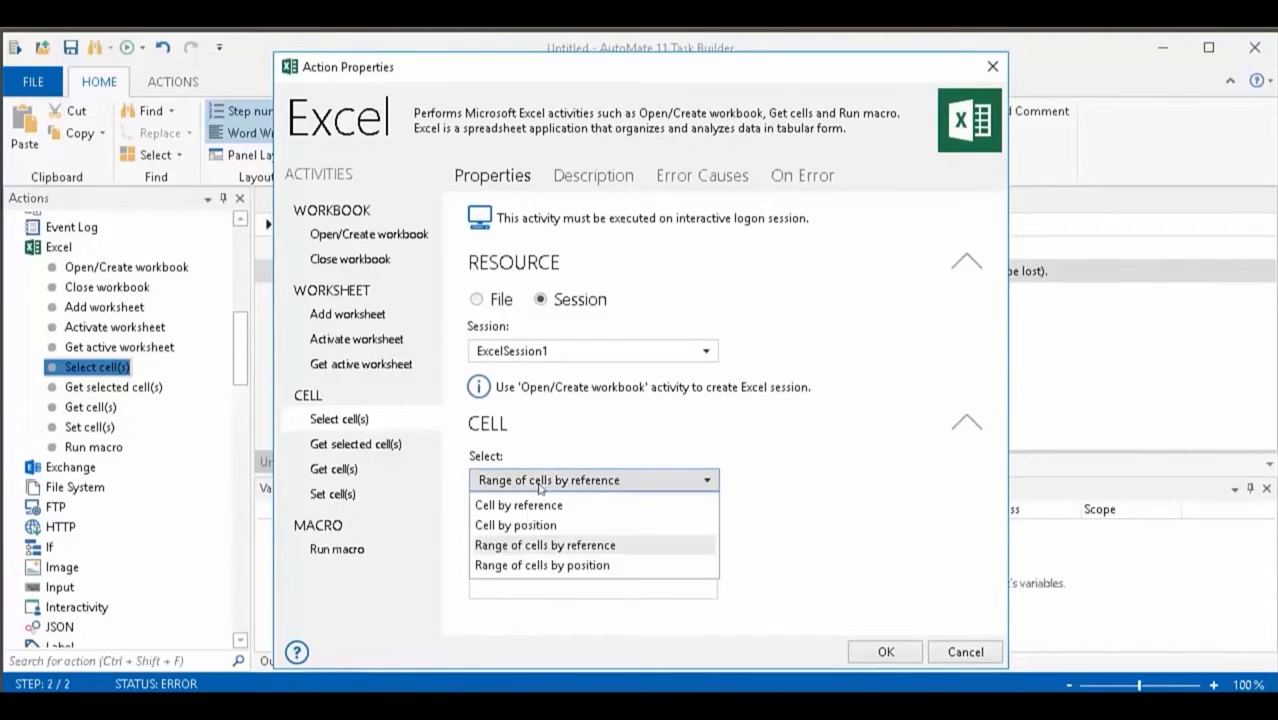
pyautogui.click(515, 566)
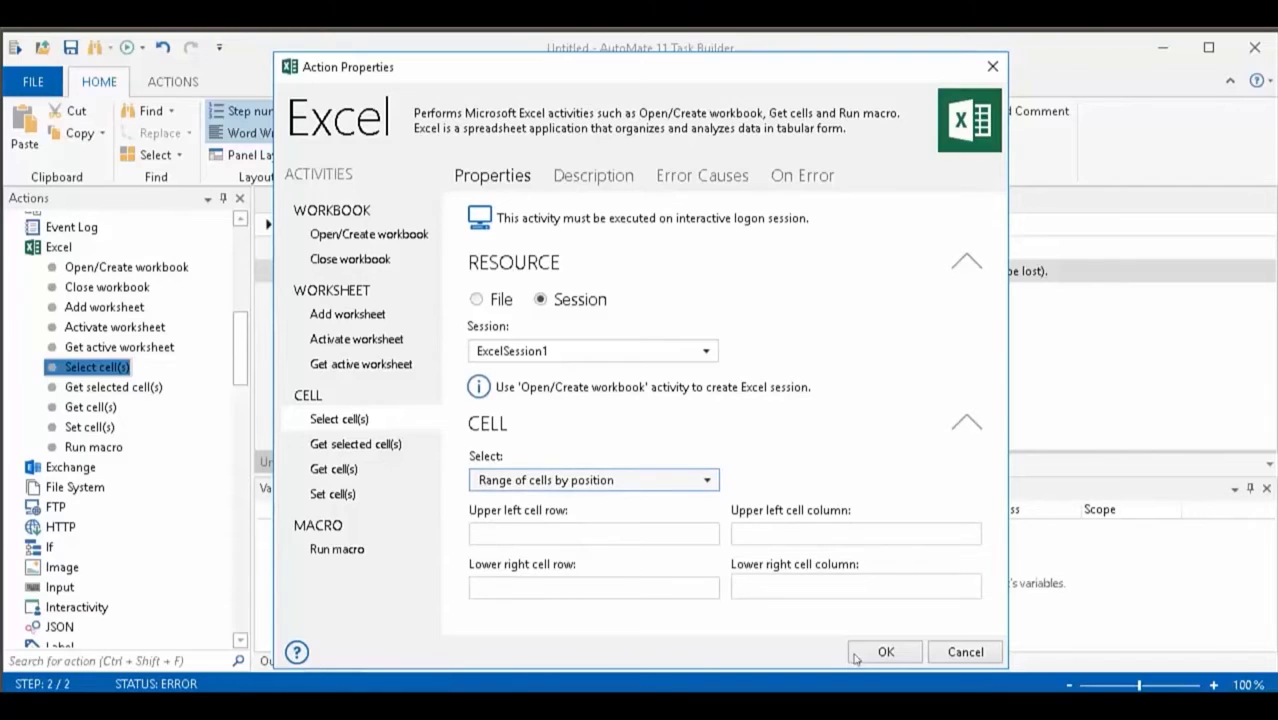
pyautogui.click(964, 651)
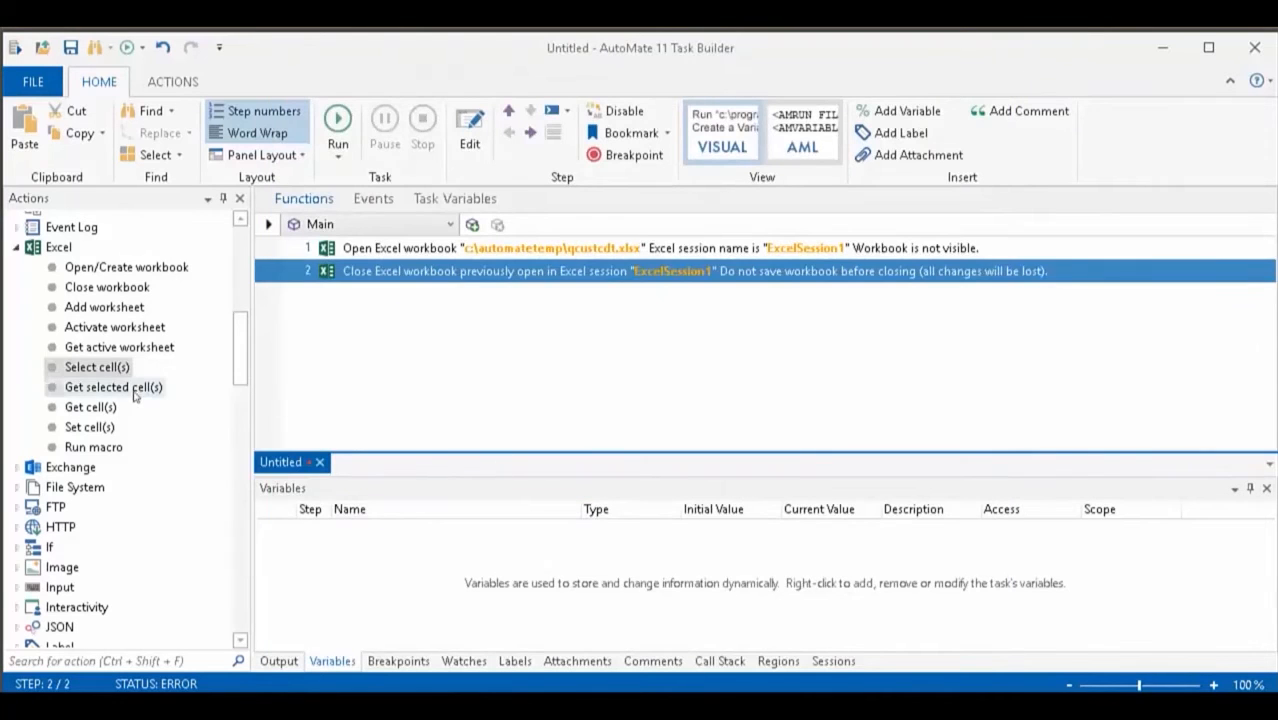
# - Examine the Get selected cell(s) activity's session settings for each position and range option, without adding it
pyautogui.moveTo(130, 390); pyautogui.dragTo(438, 313)
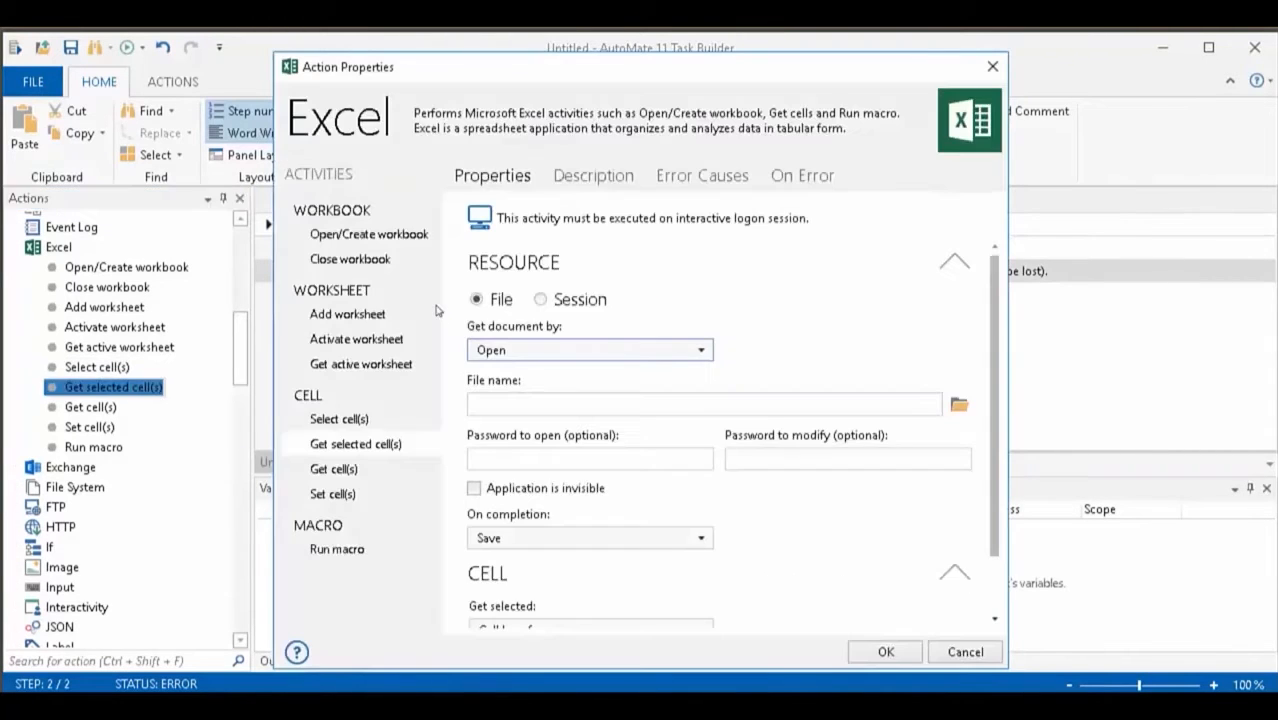
pyautogui.click(540, 301)
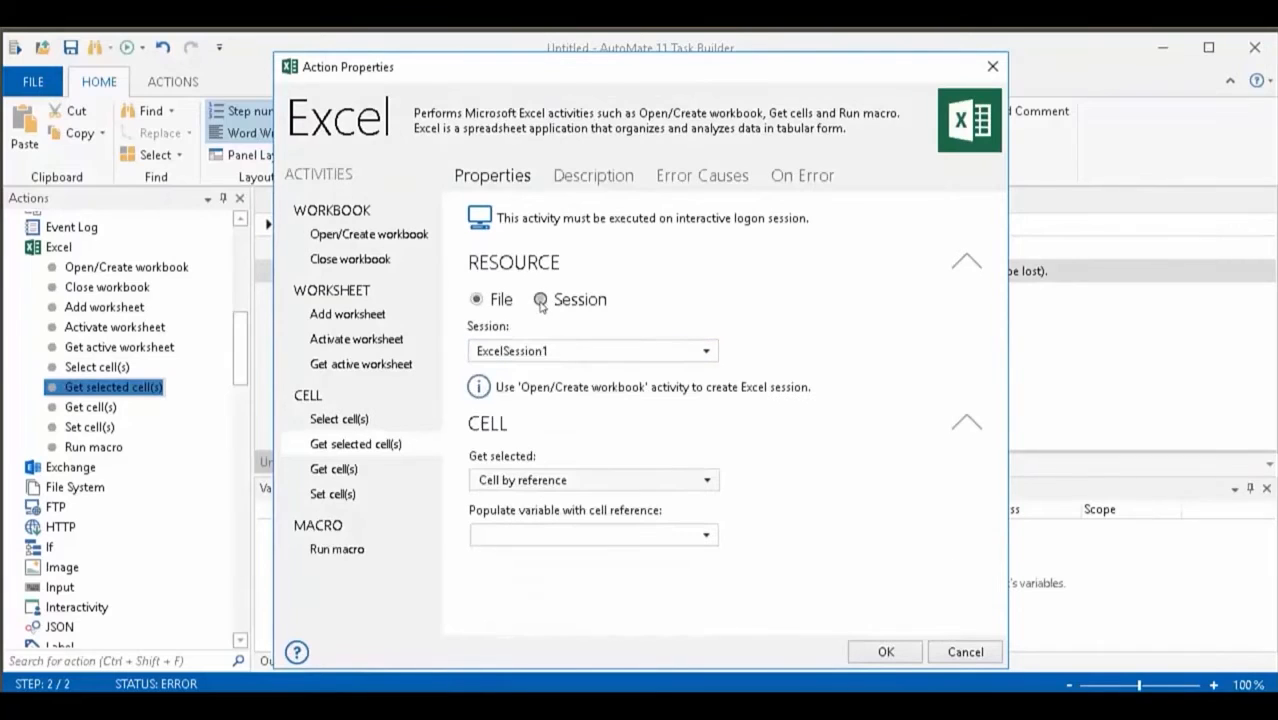
pyautogui.click(558, 479)
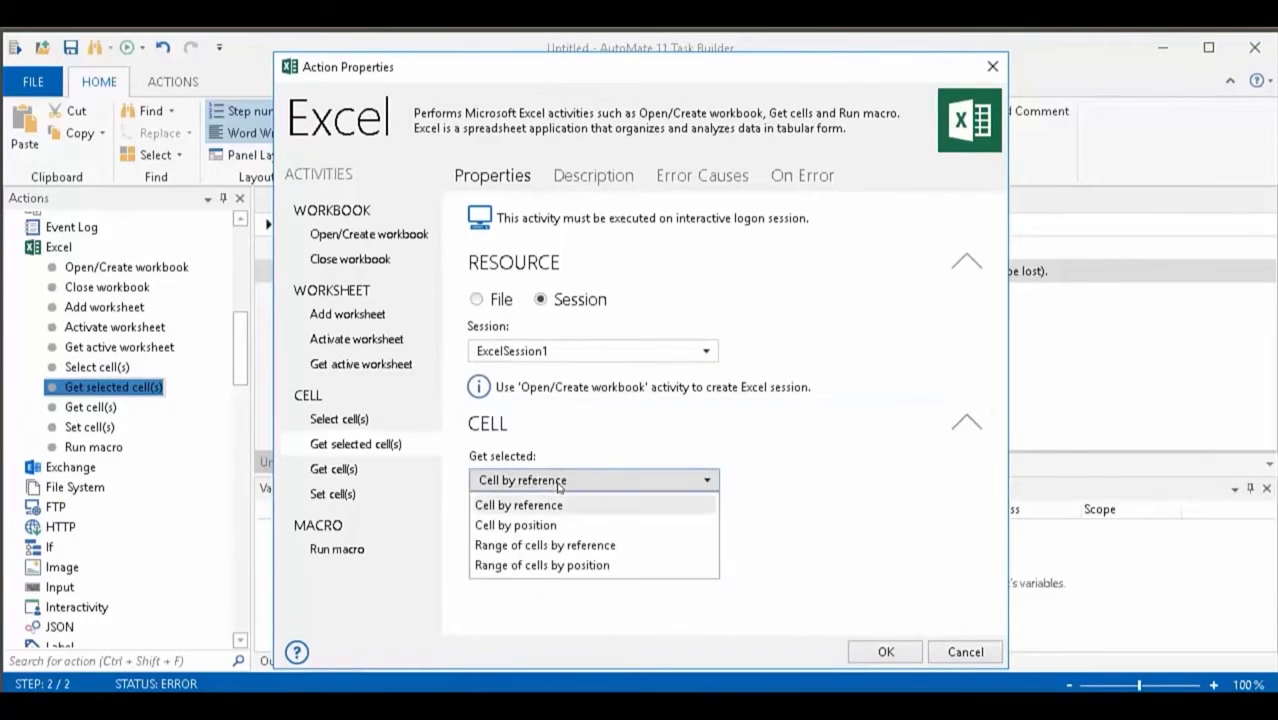
pyautogui.click(551, 525)
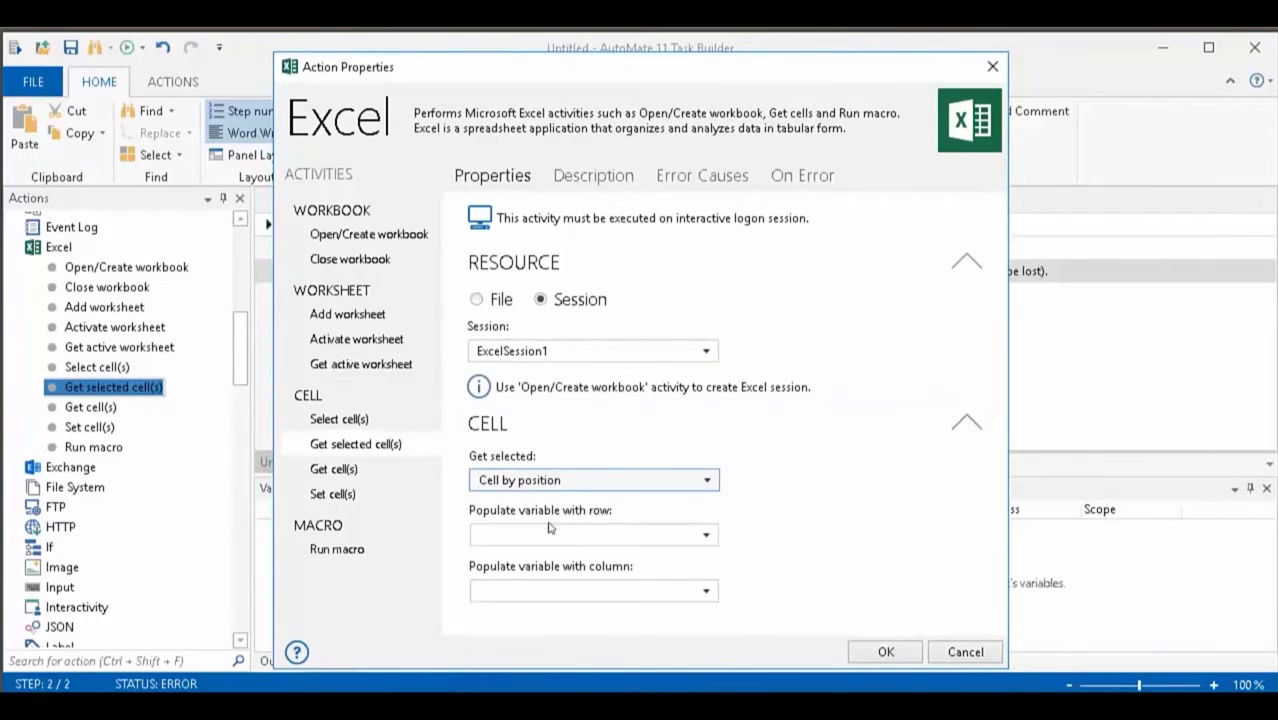
pyautogui.click(549, 481)
pyautogui.click(534, 545)
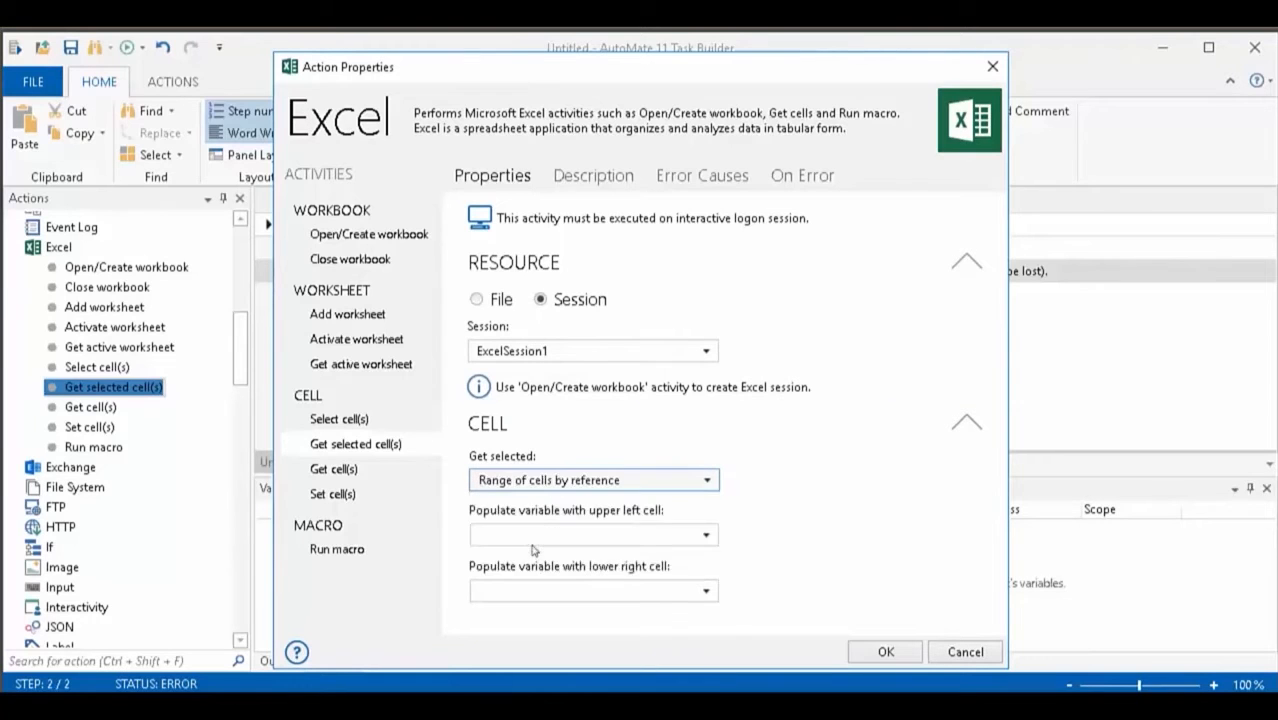
pyautogui.click(549, 481)
pyautogui.click(549, 563)
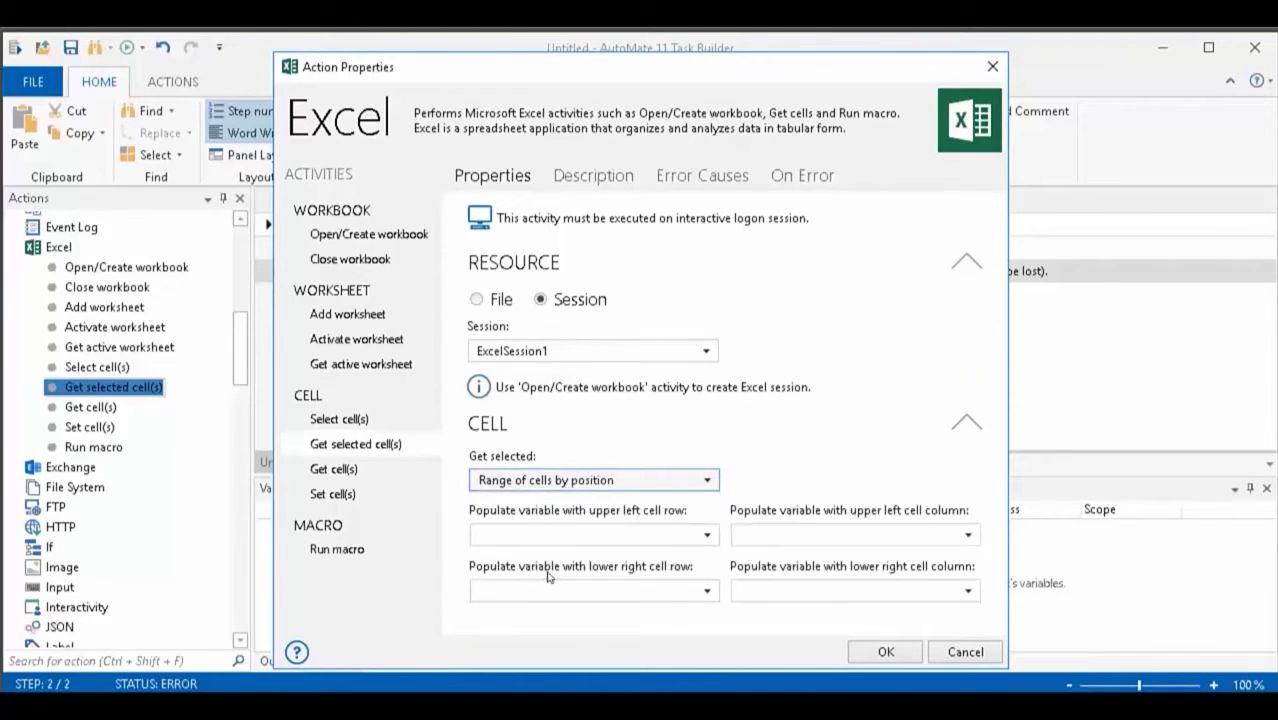
pyautogui.click(966, 651)
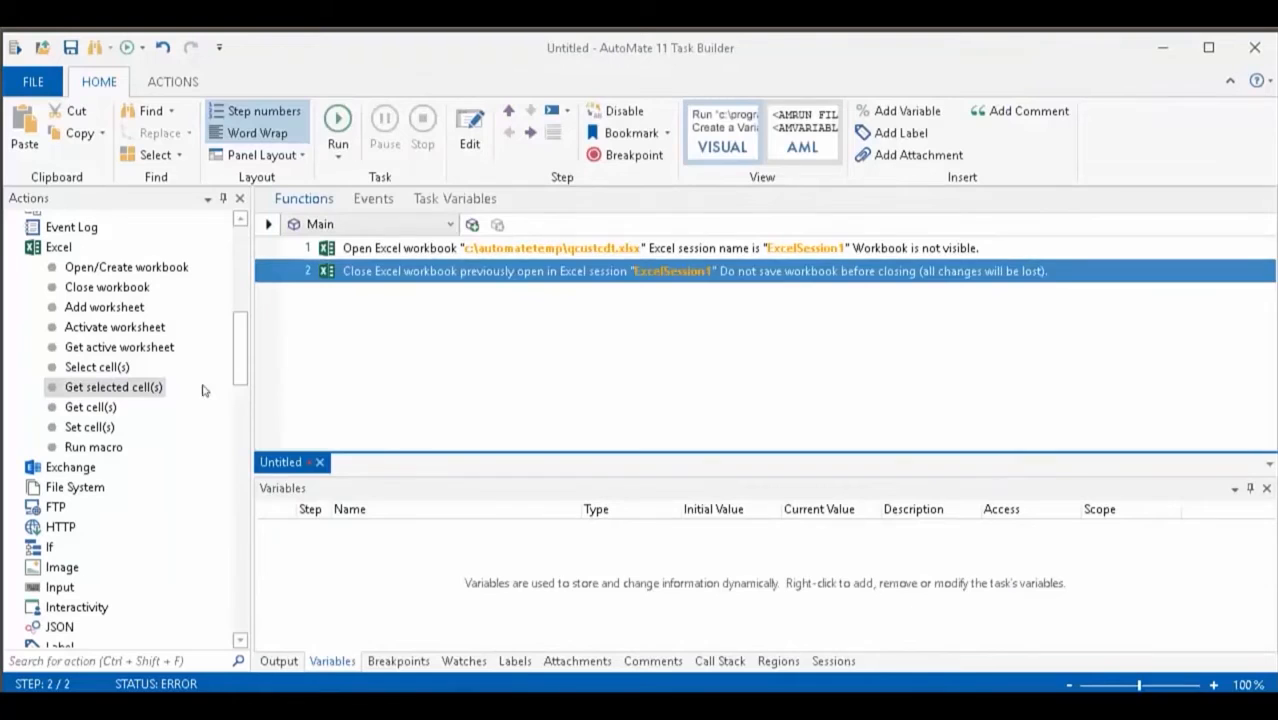
# - Start a Get cell(s) step for ExcelSession1 that reads a range of cells by reference from A1
pyautogui.moveTo(108, 407); pyautogui.dragTo(418, 313)
pyautogui.click(540, 300)
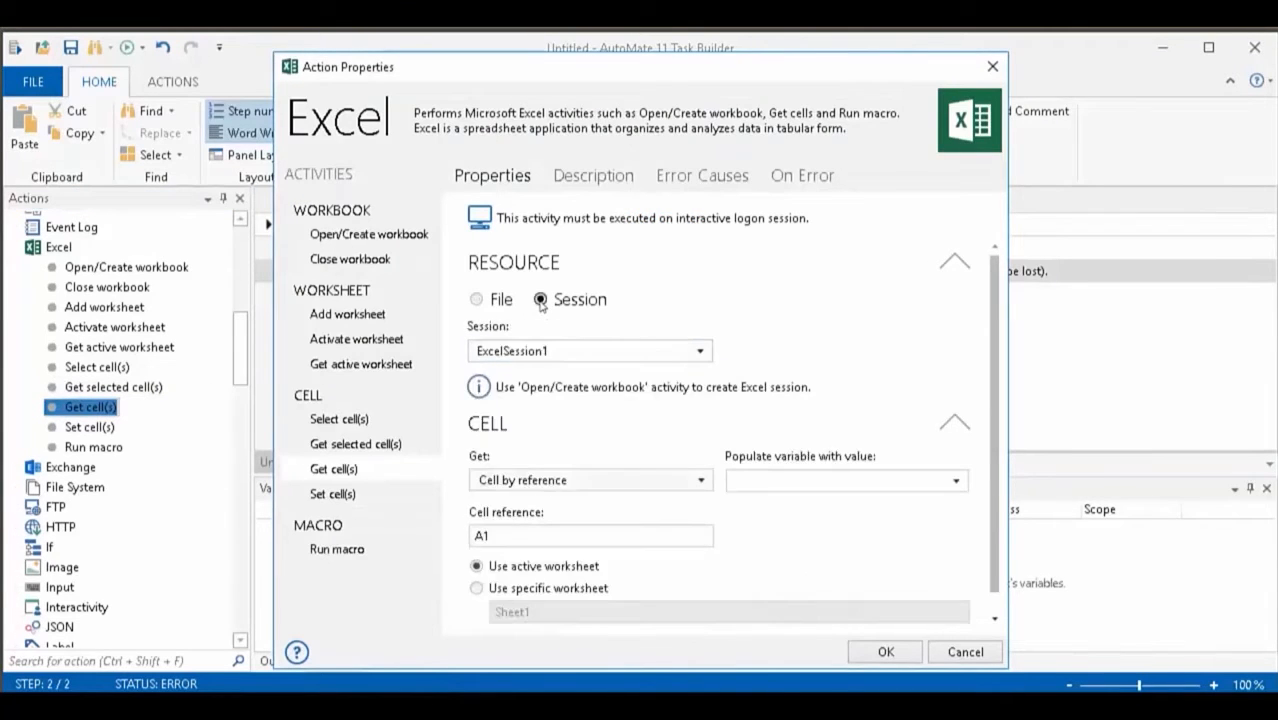
pyautogui.click(530, 480)
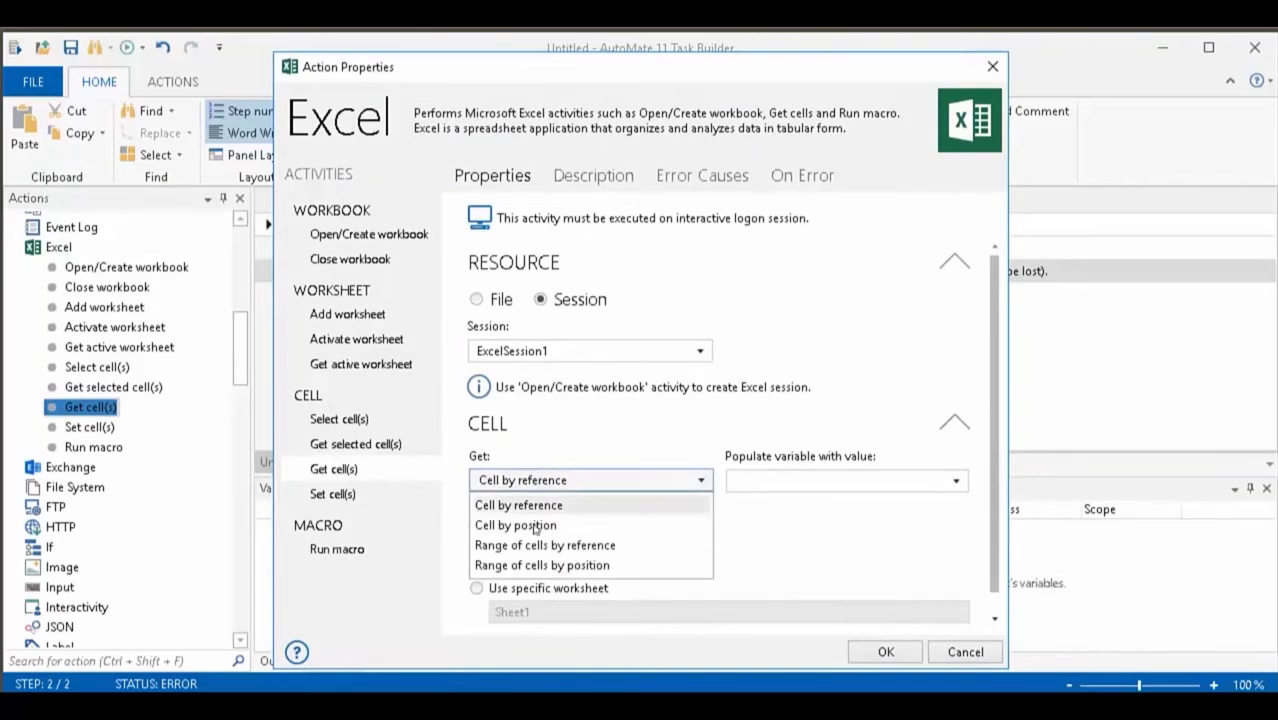
pyautogui.click(536, 526)
pyautogui.scroll(-1, 535, 533)
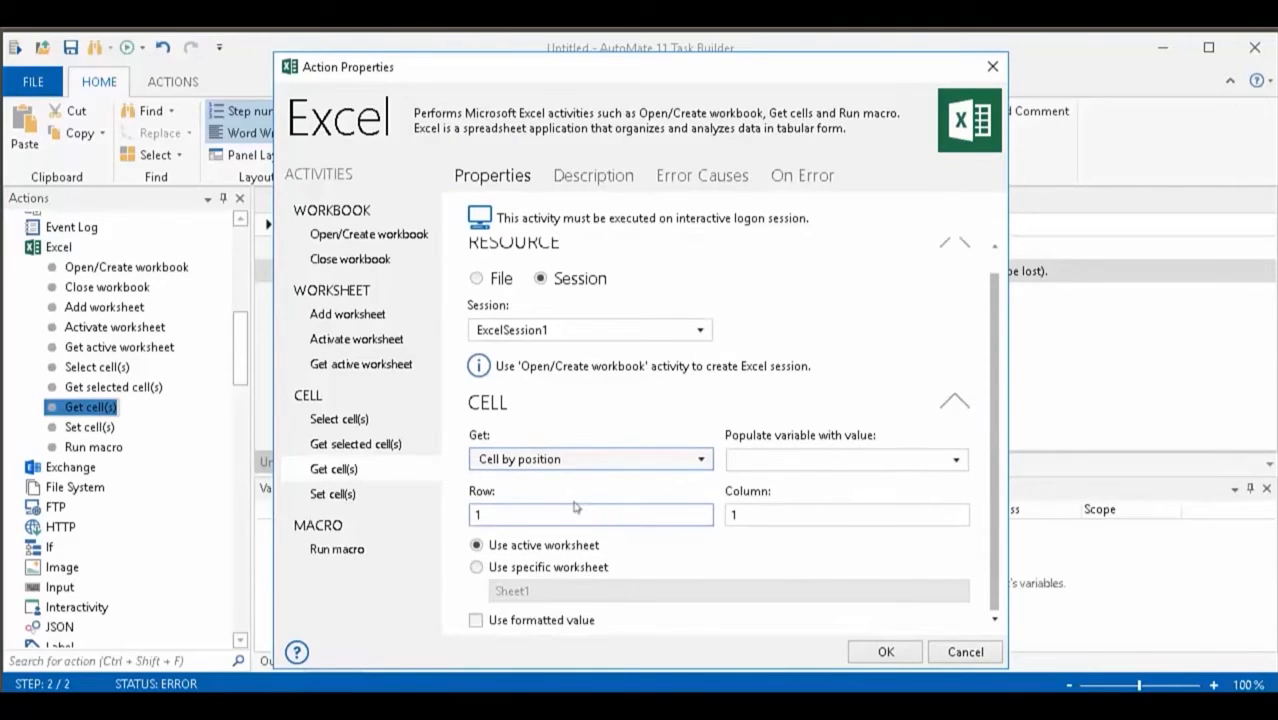
pyautogui.click(538, 459)
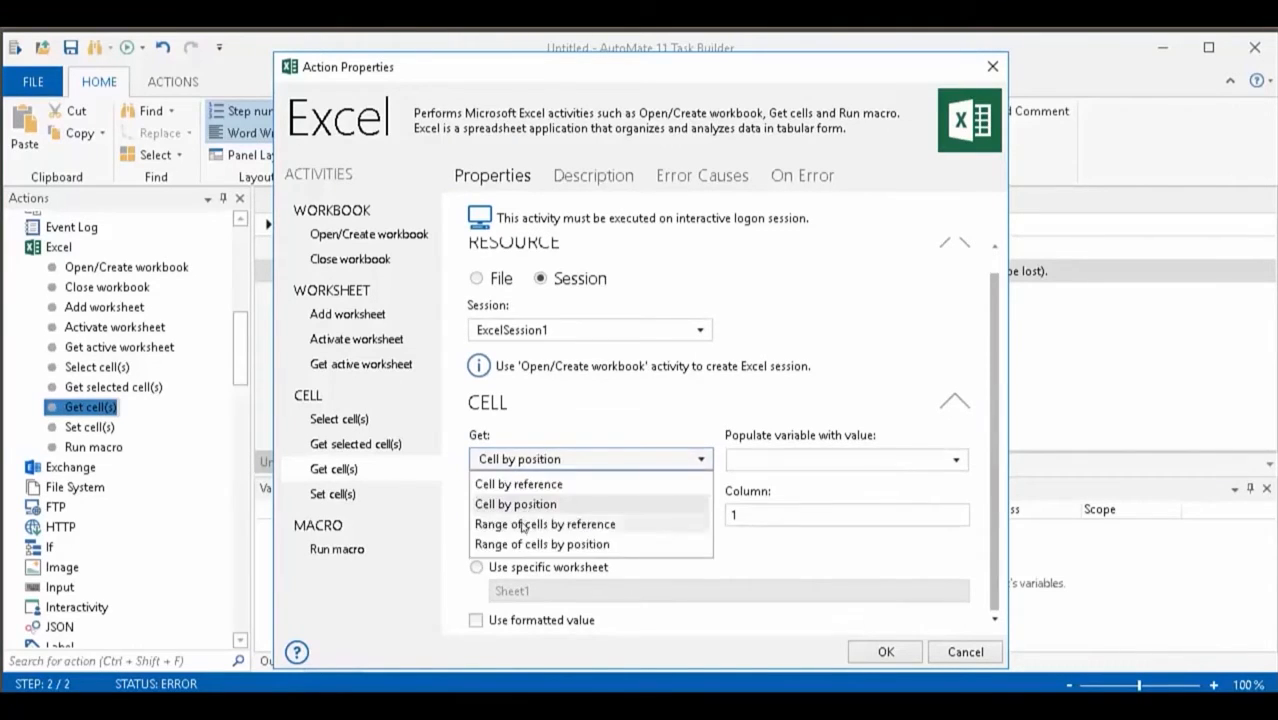
pyautogui.click(520, 521)
pyautogui.scroll(-1, 522, 528)
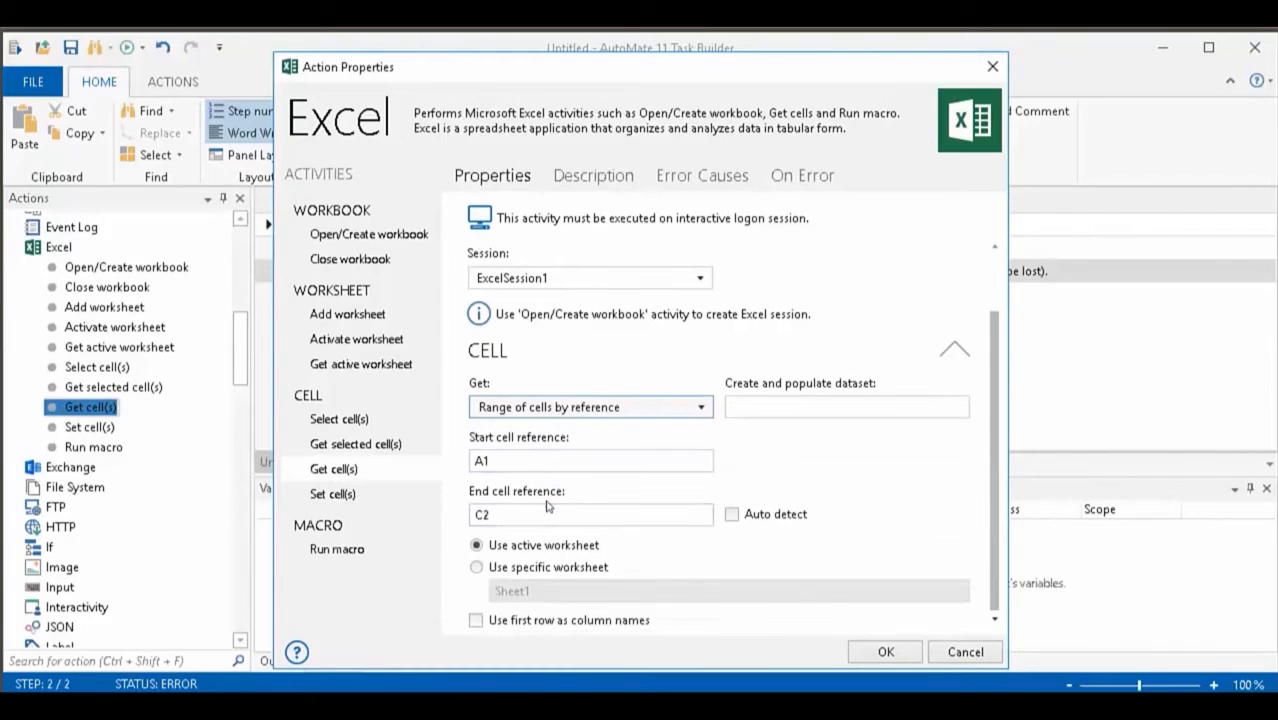
# - Auto-detect the range's end cell, use the first row as column names, and store the result in a dataset named DSExcel
pyautogui.click(731, 515)
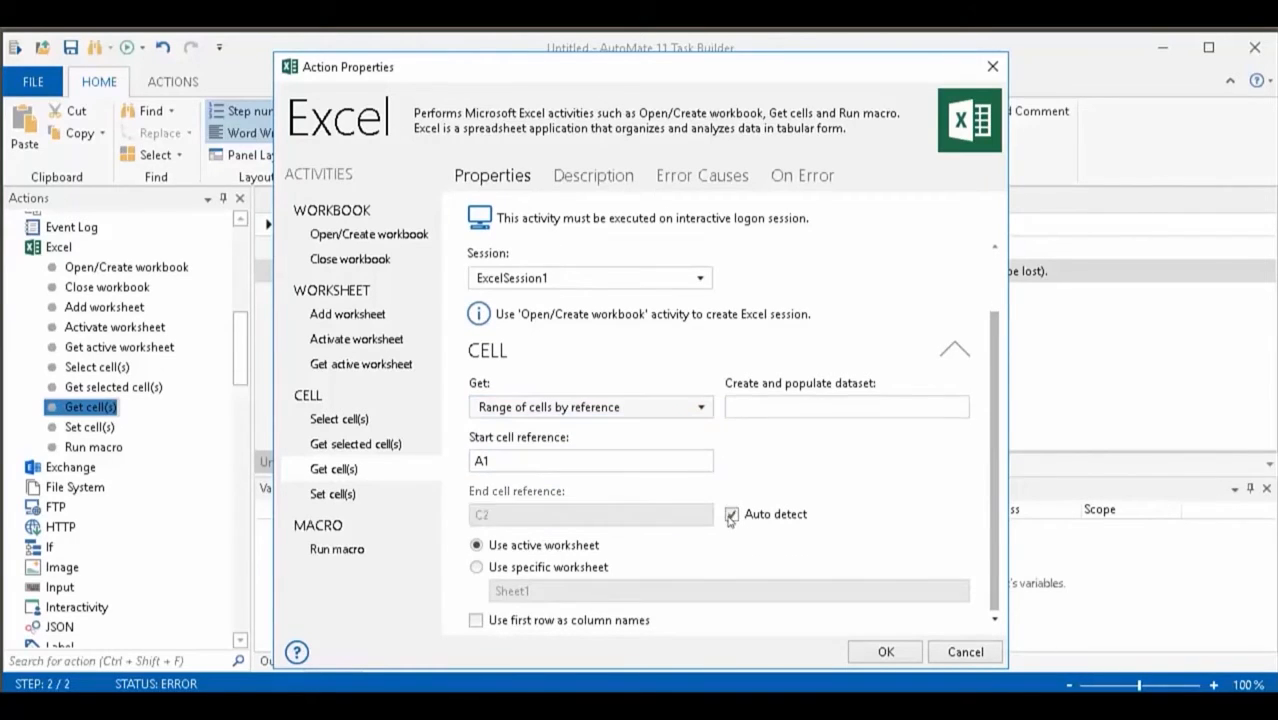
pyautogui.click(476, 621)
pyautogui.click(755, 409)
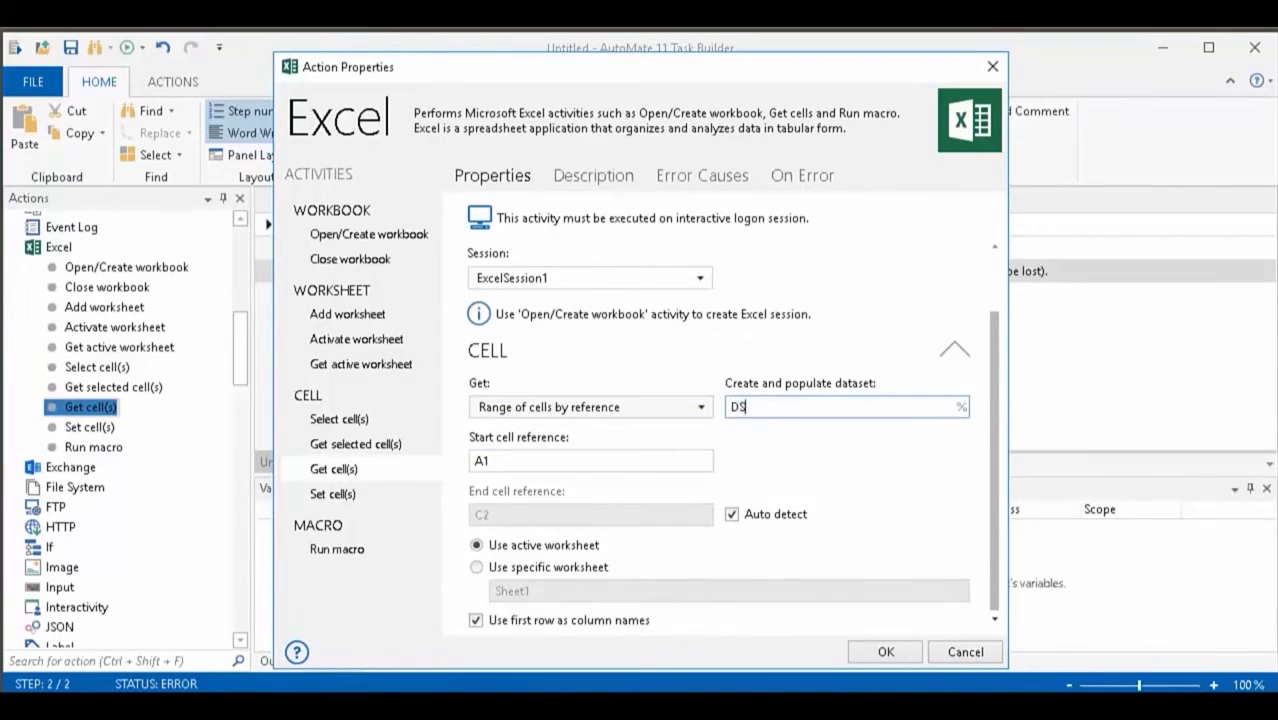
pyautogui.write('DSExcel')
pyautogui.click(884, 650)
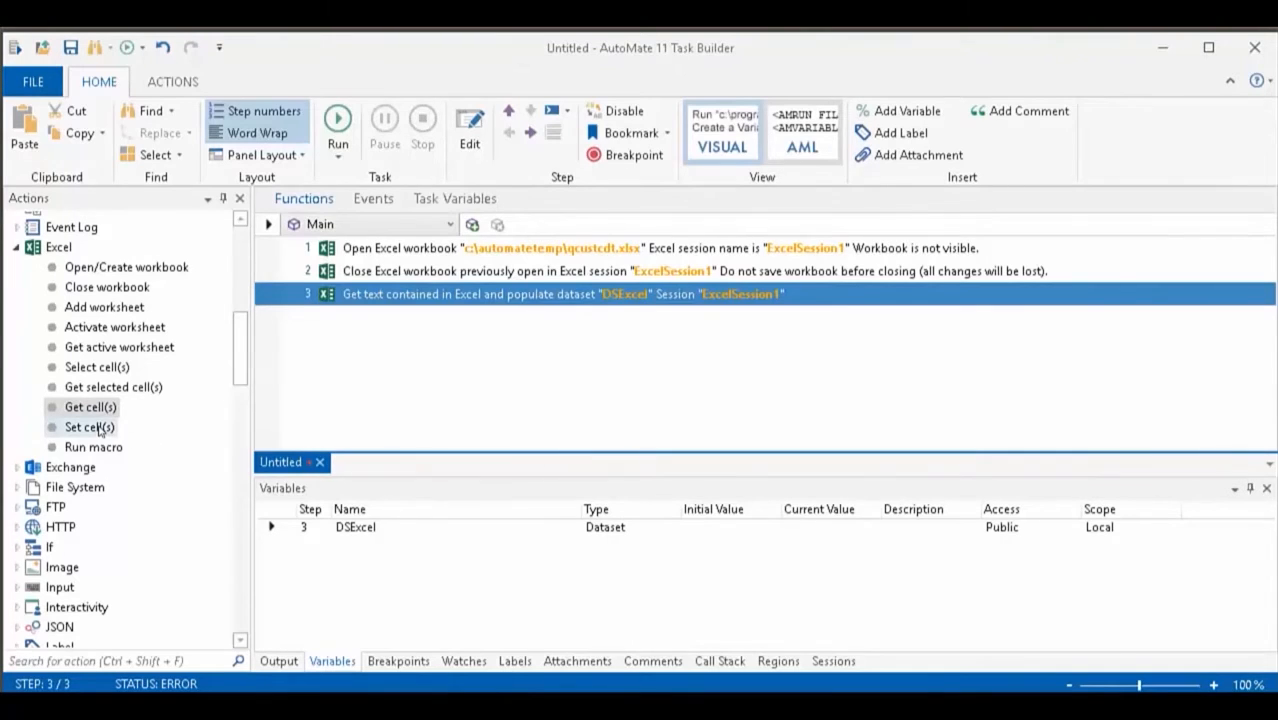
# - Examine the Set cell(s) session settings for single value, dataset and list sources, and the Run macro settings, without adding either activity
pyautogui.moveTo(100, 430); pyautogui.dragTo(416, 331)
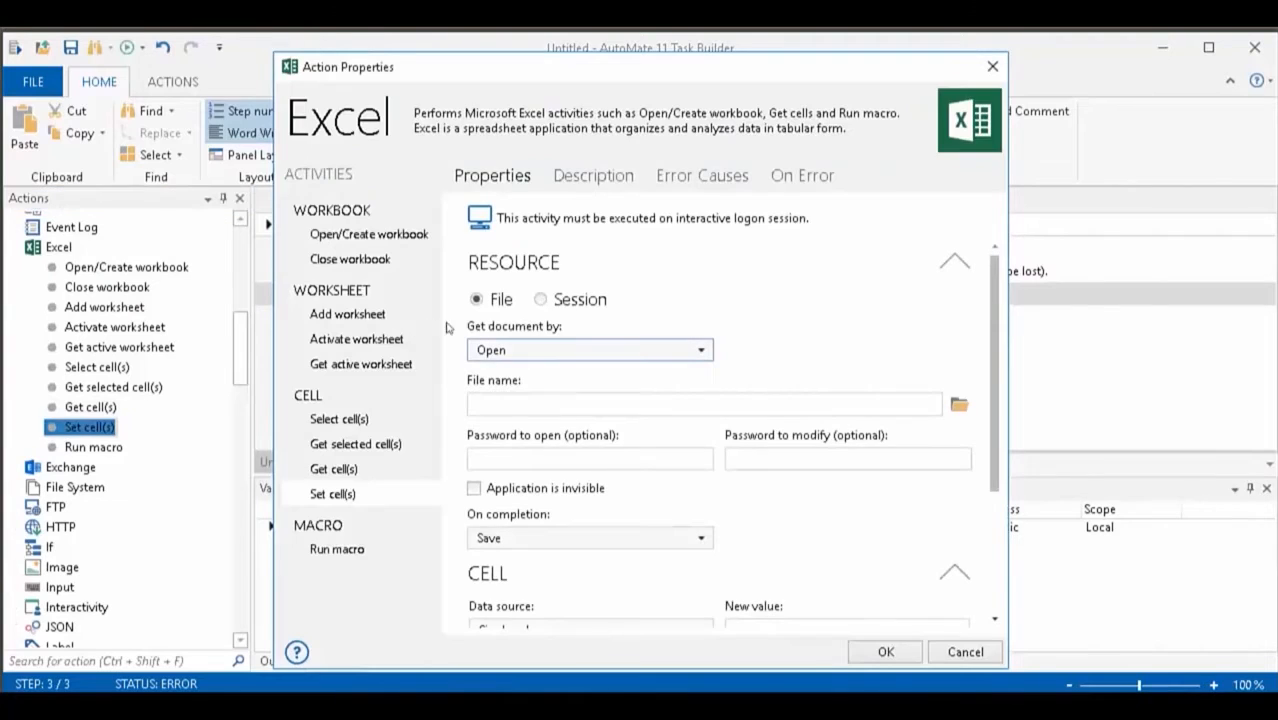
pyautogui.click(545, 302)
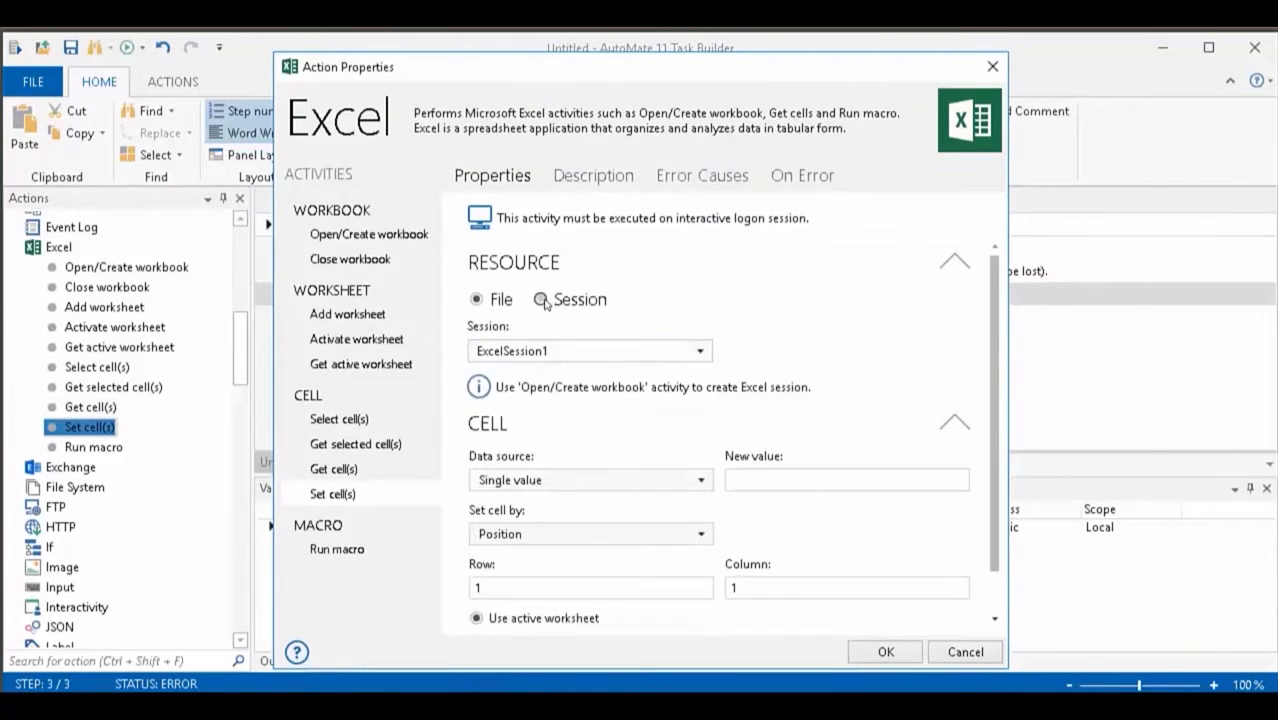
pyautogui.scroll(-1, 810, 371)
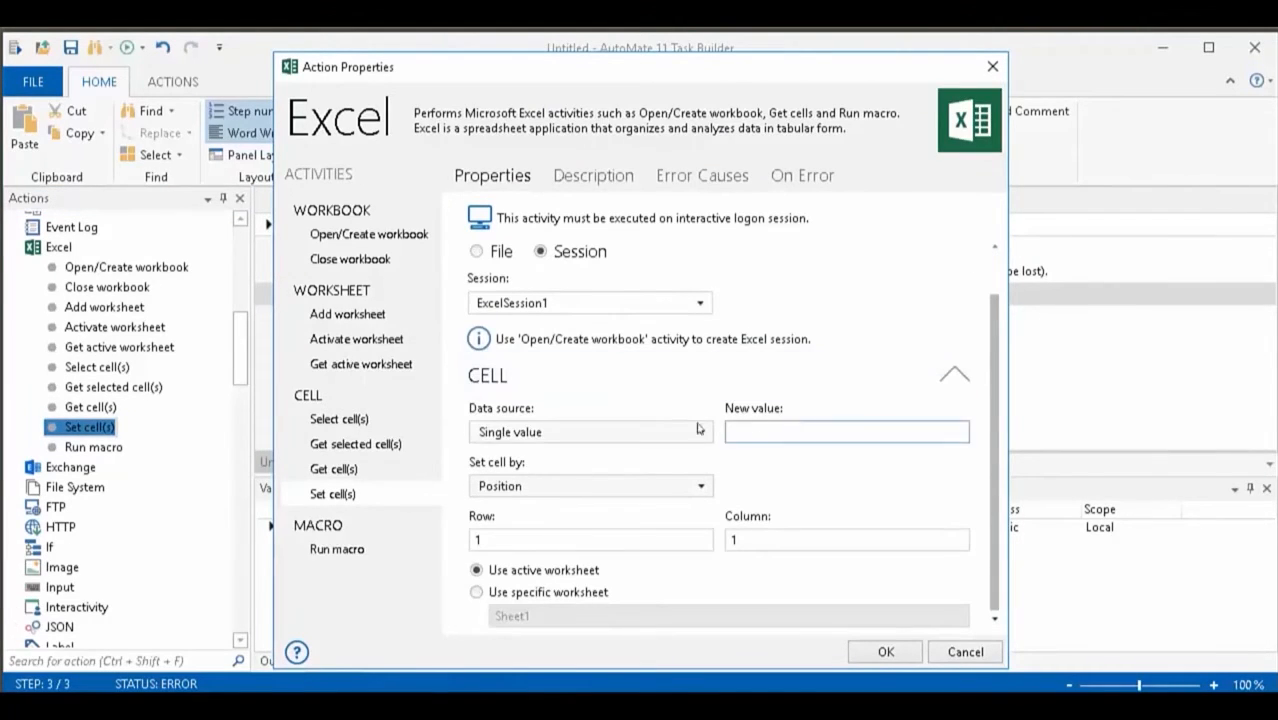
pyautogui.click(649, 436)
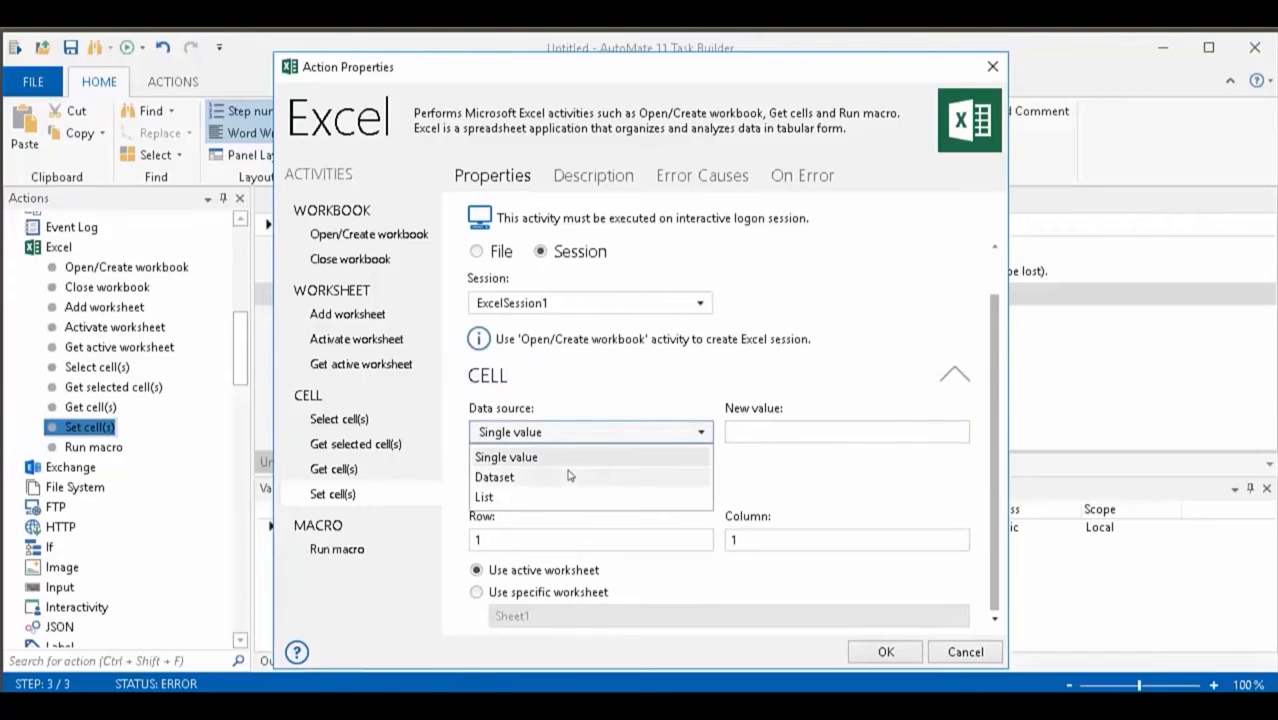
pyautogui.click(590, 472)
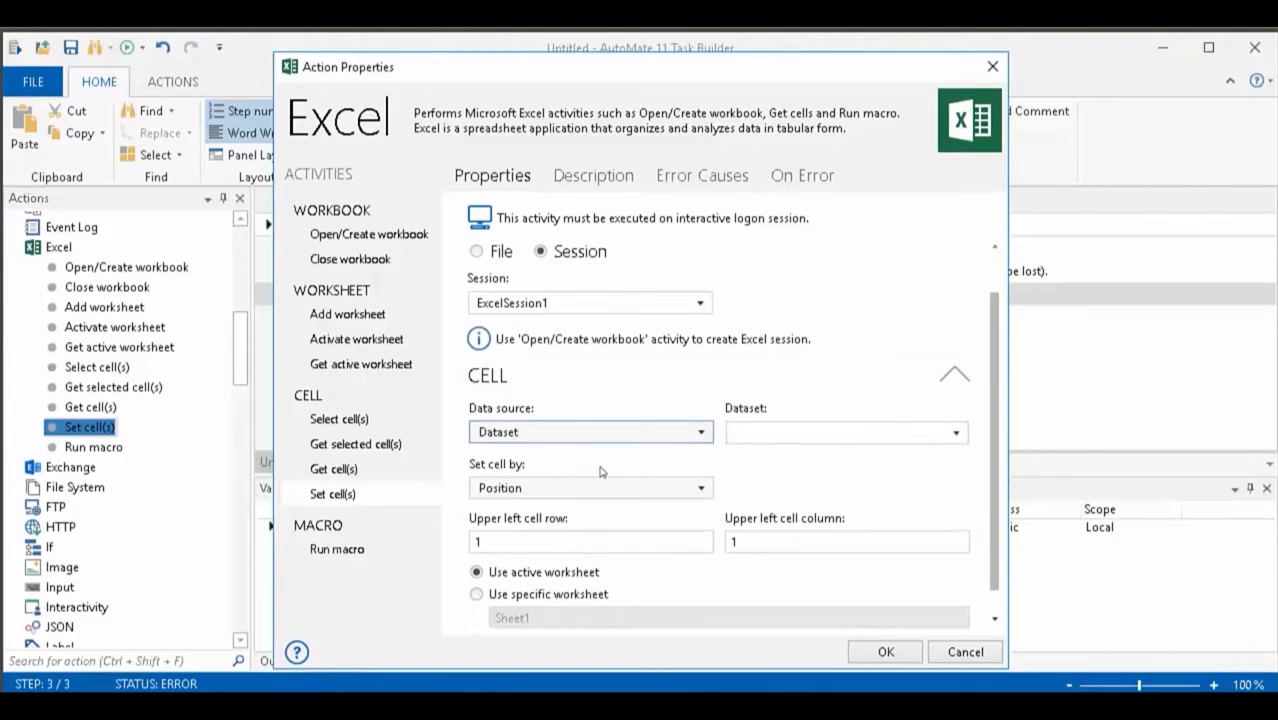
pyautogui.click(517, 436)
pyautogui.click(512, 495)
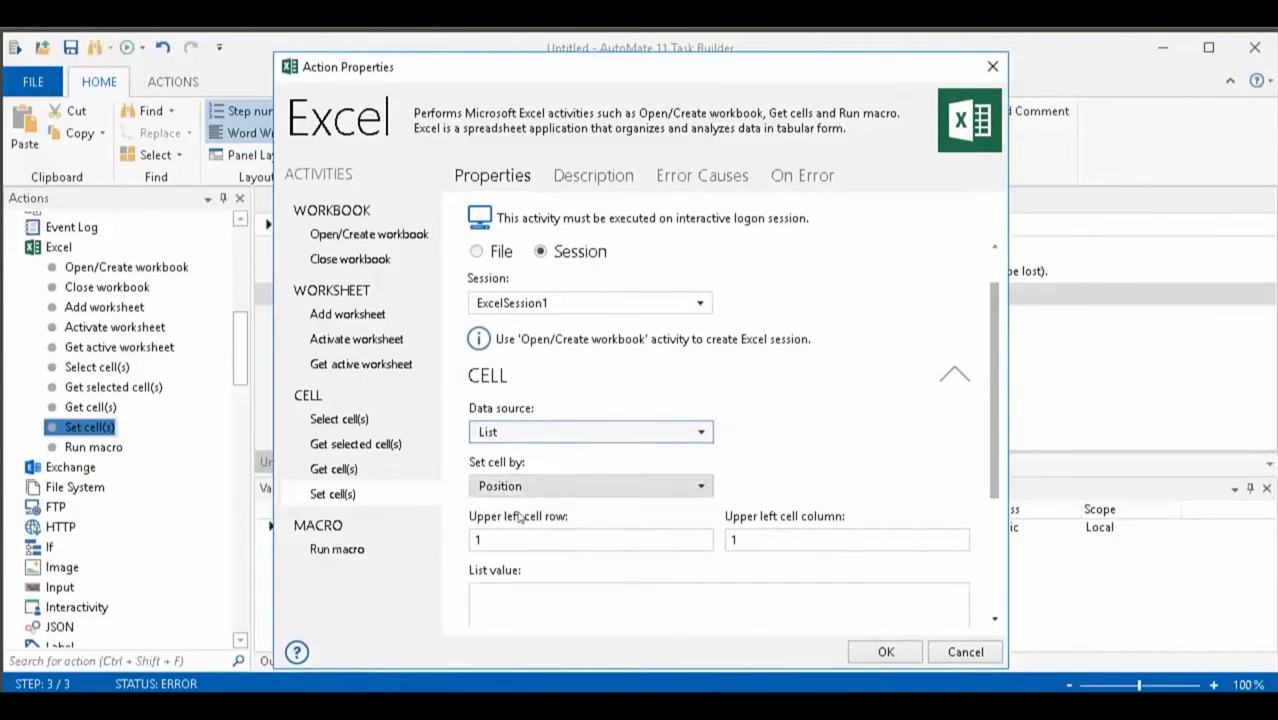
pyautogui.scroll(-3, 530, 525)
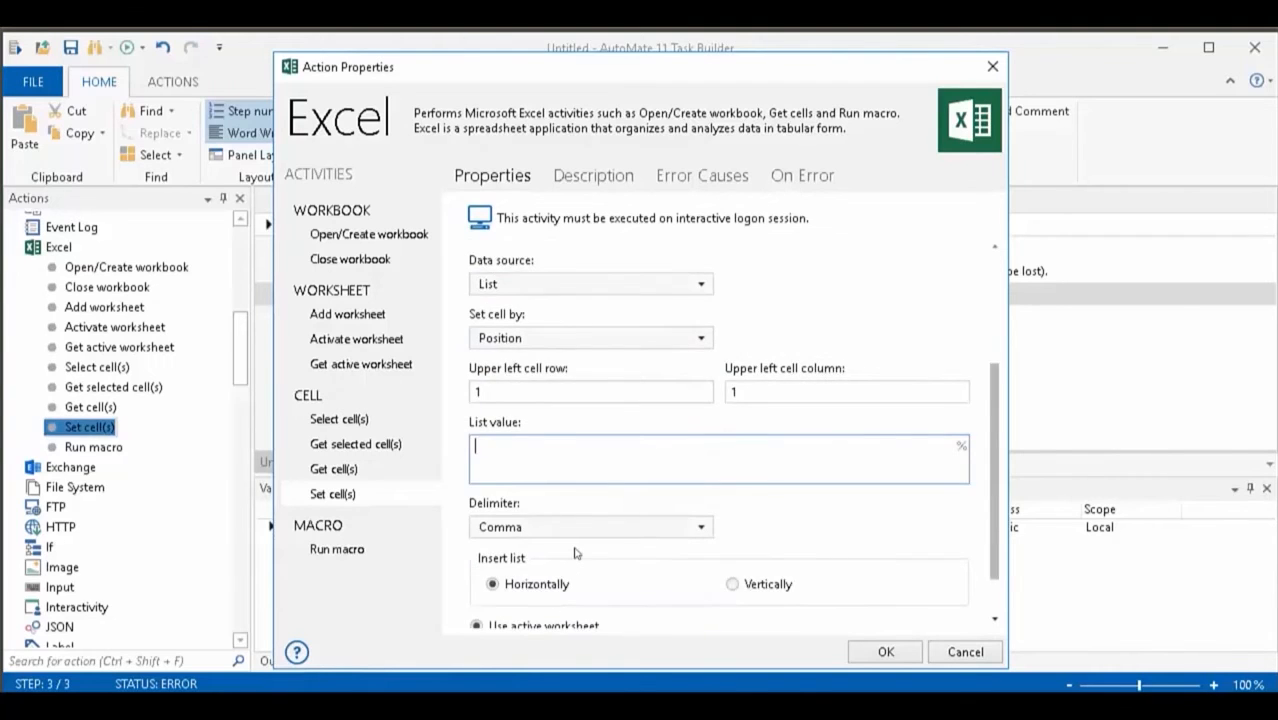
pyautogui.scroll(-2, 575, 553)
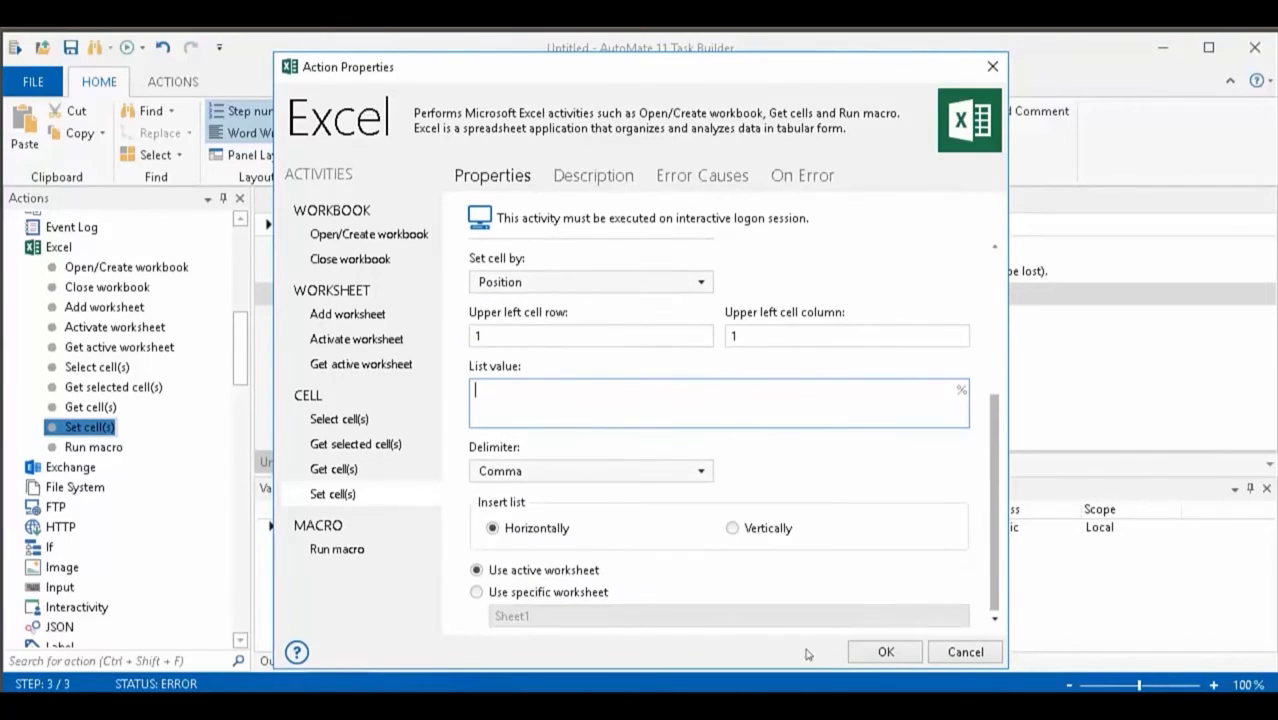
pyautogui.click(950, 652)
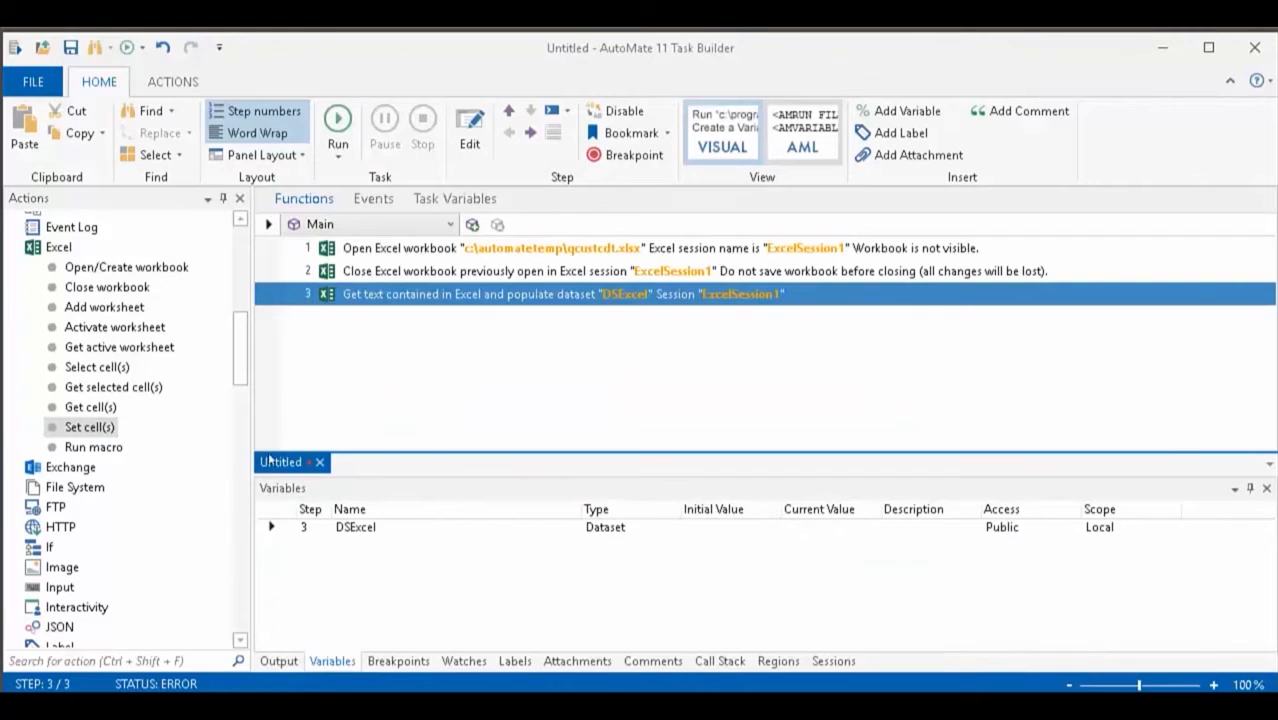
pyautogui.moveTo(93, 447); pyautogui.dragTo(413, 338)
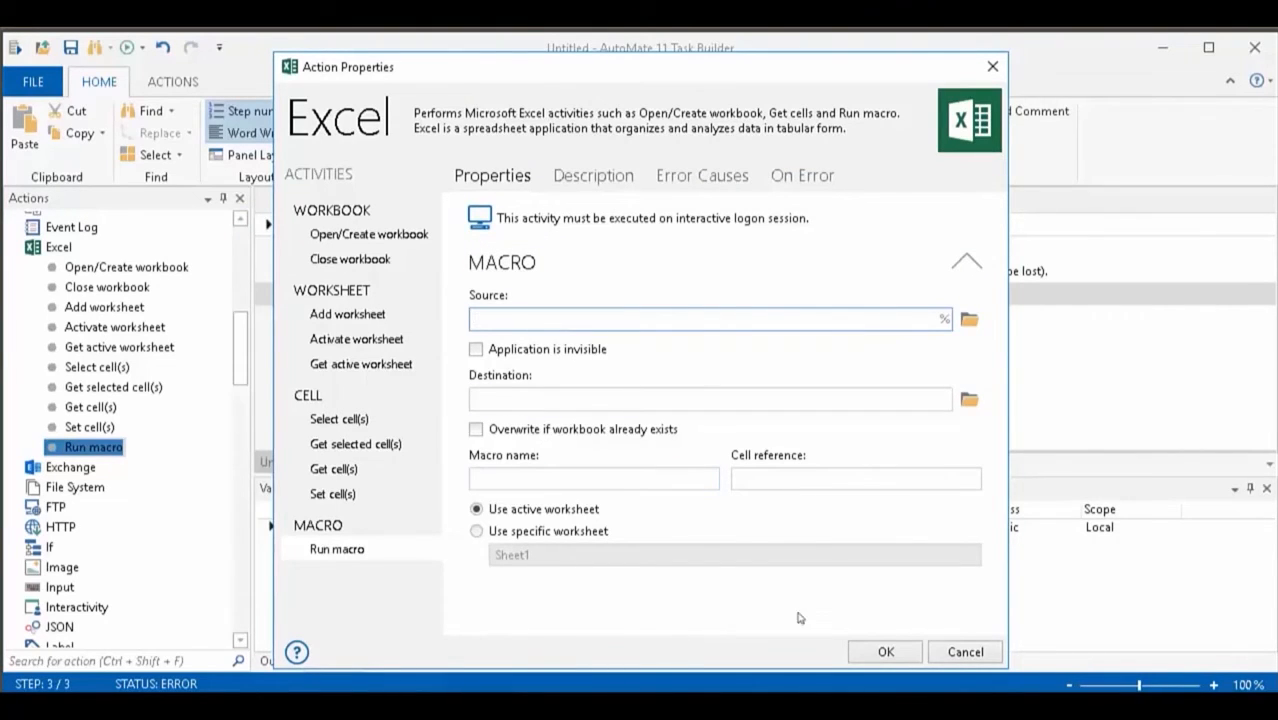
pyautogui.click(955, 652)
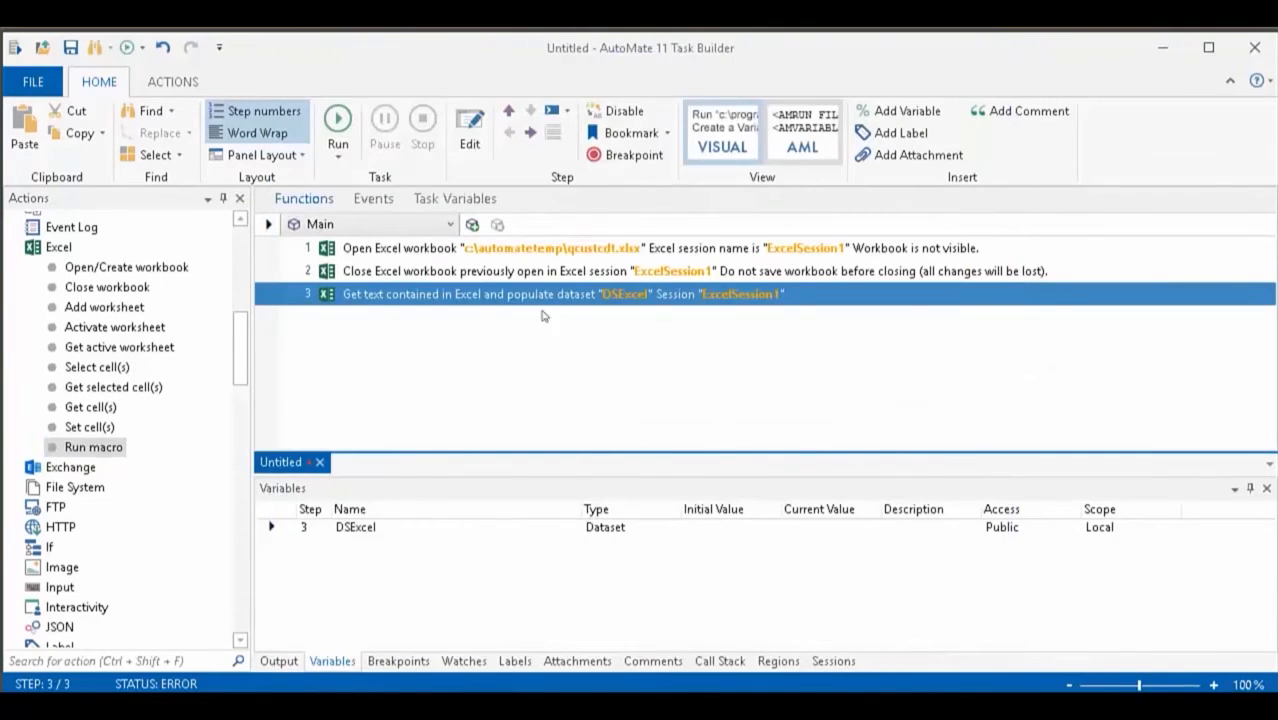
# - Move the Get cell(s) step above the Close workbook step, and add a loop through dataset DSExcel between them without start or end row limits
pyautogui.moveTo(530, 305); pyautogui.dragTo(532, 279)
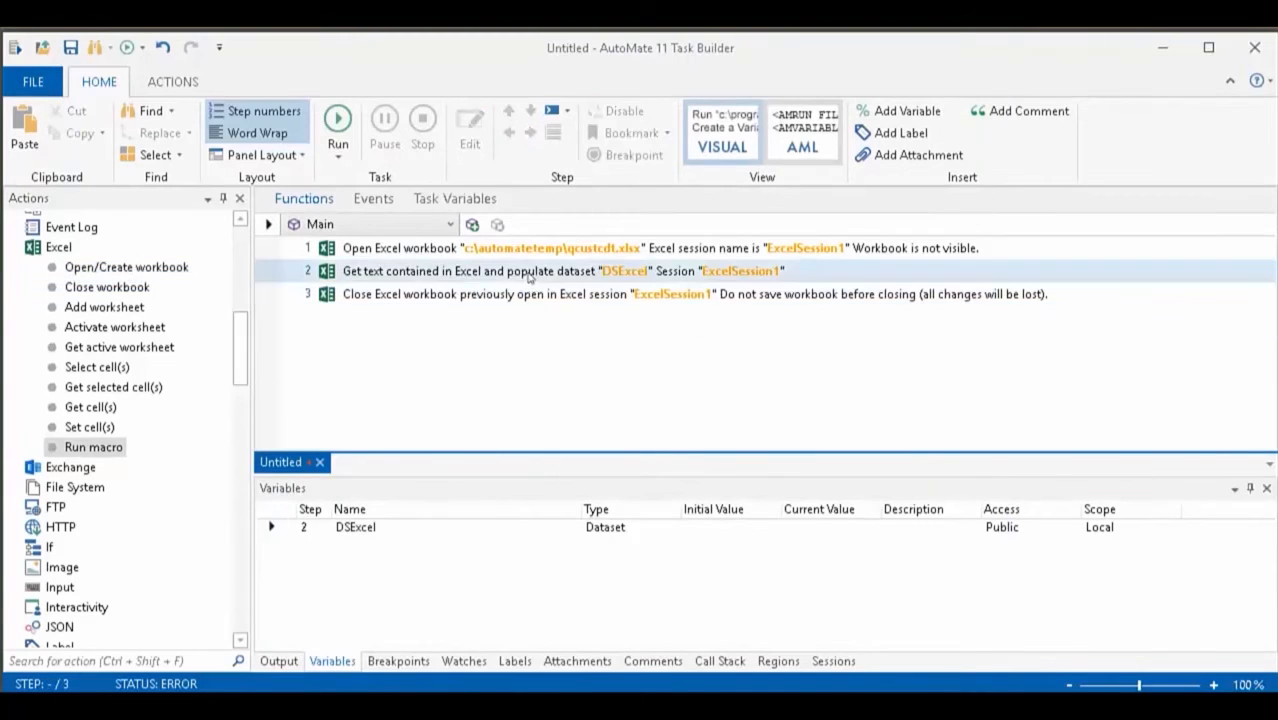
pyautogui.scroll(-6, 237, 360)
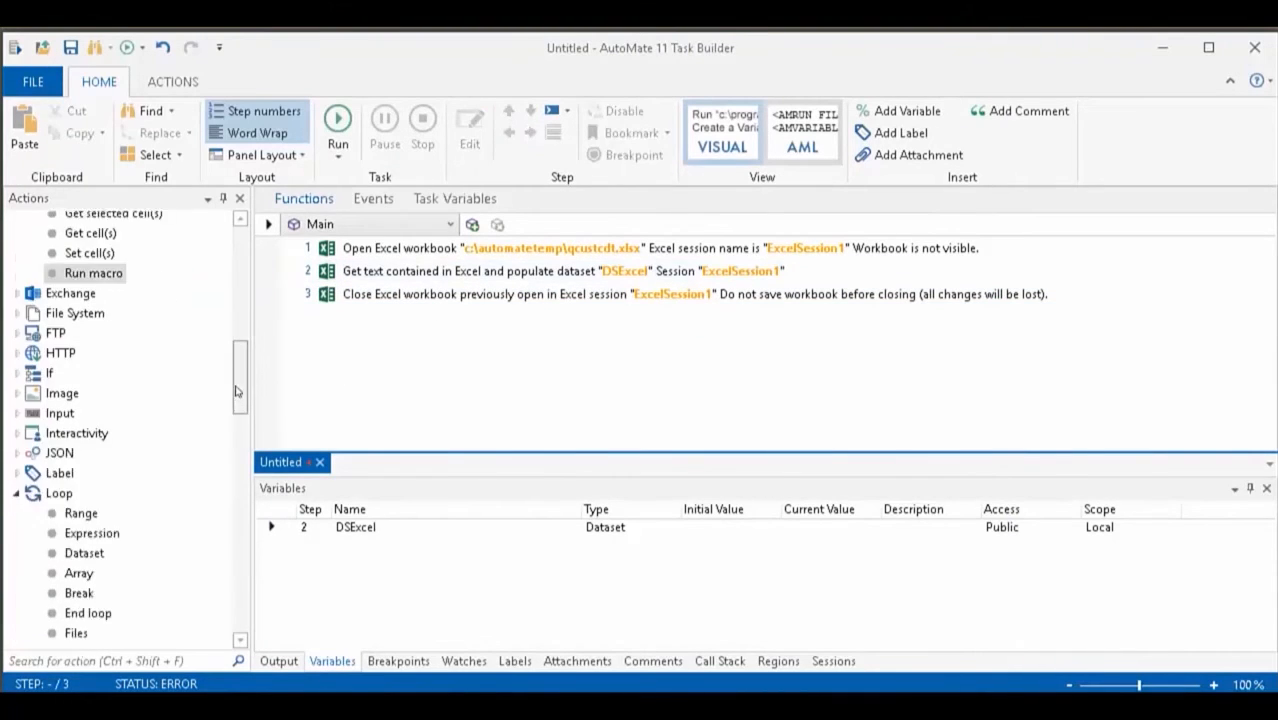
pyautogui.moveTo(58, 301); pyautogui.dragTo(327, 297)
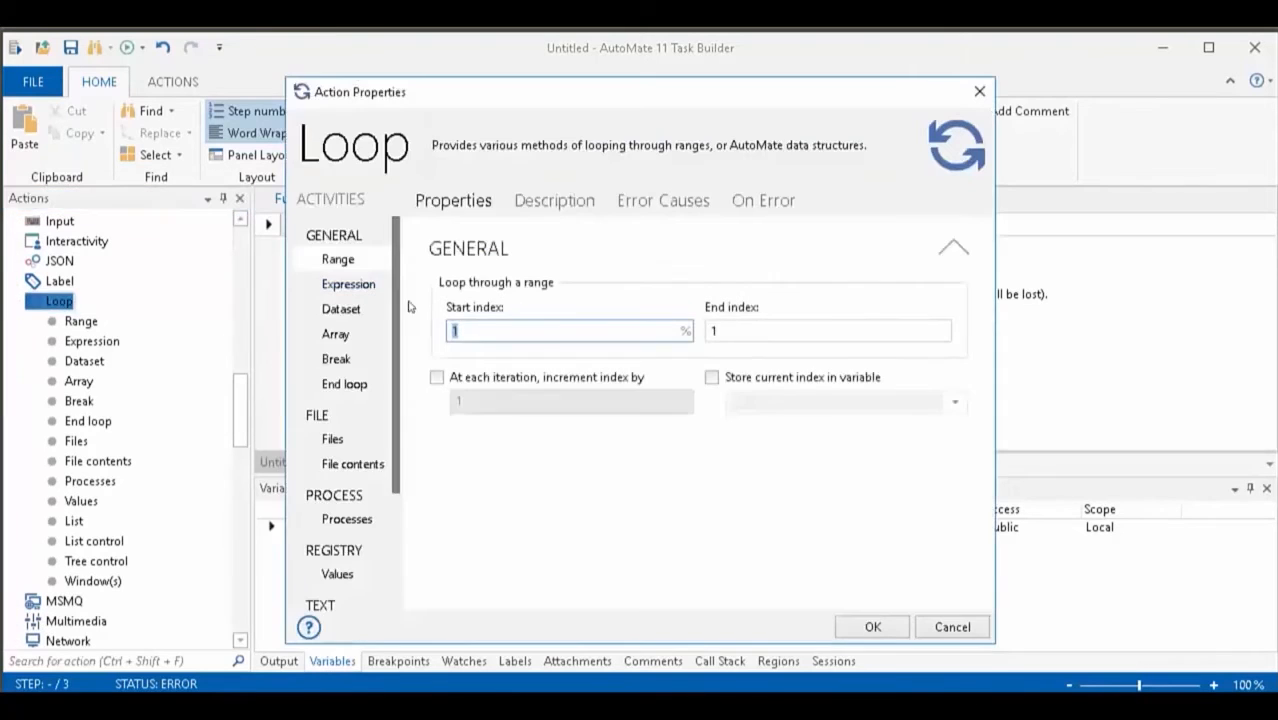
pyautogui.click(341, 309)
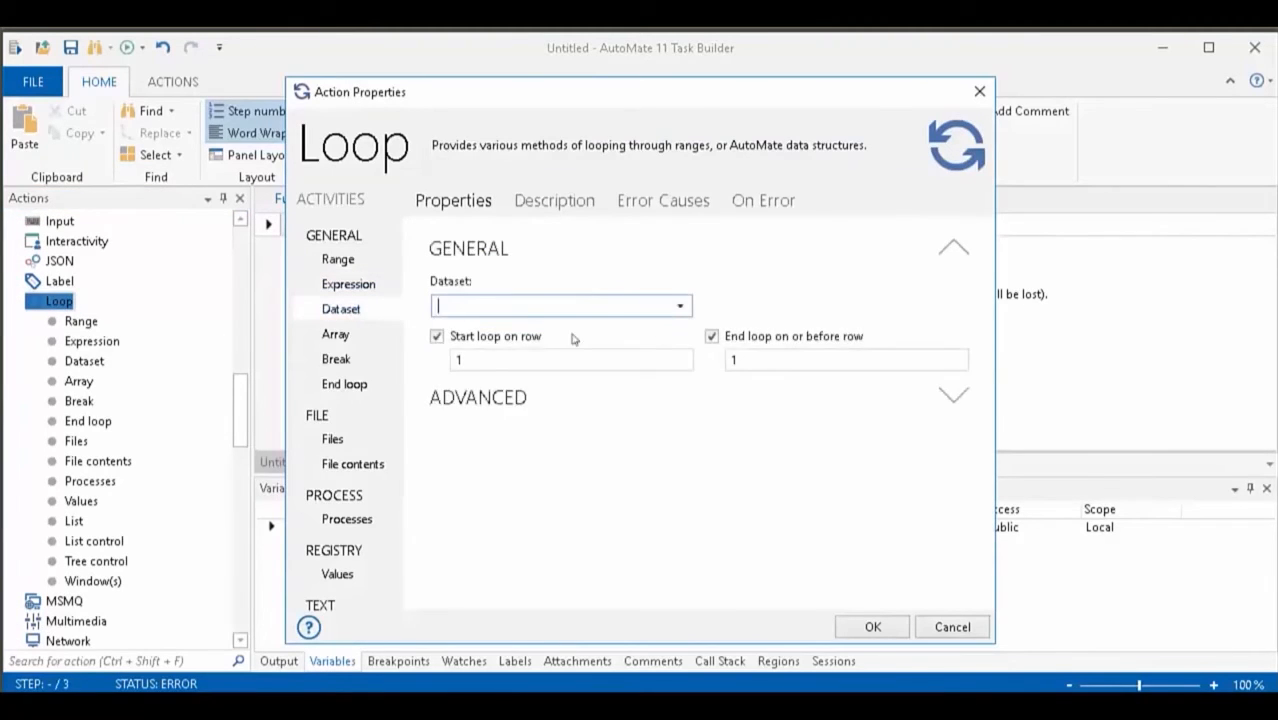
pyautogui.click(680, 306)
pyautogui.click(586, 334)
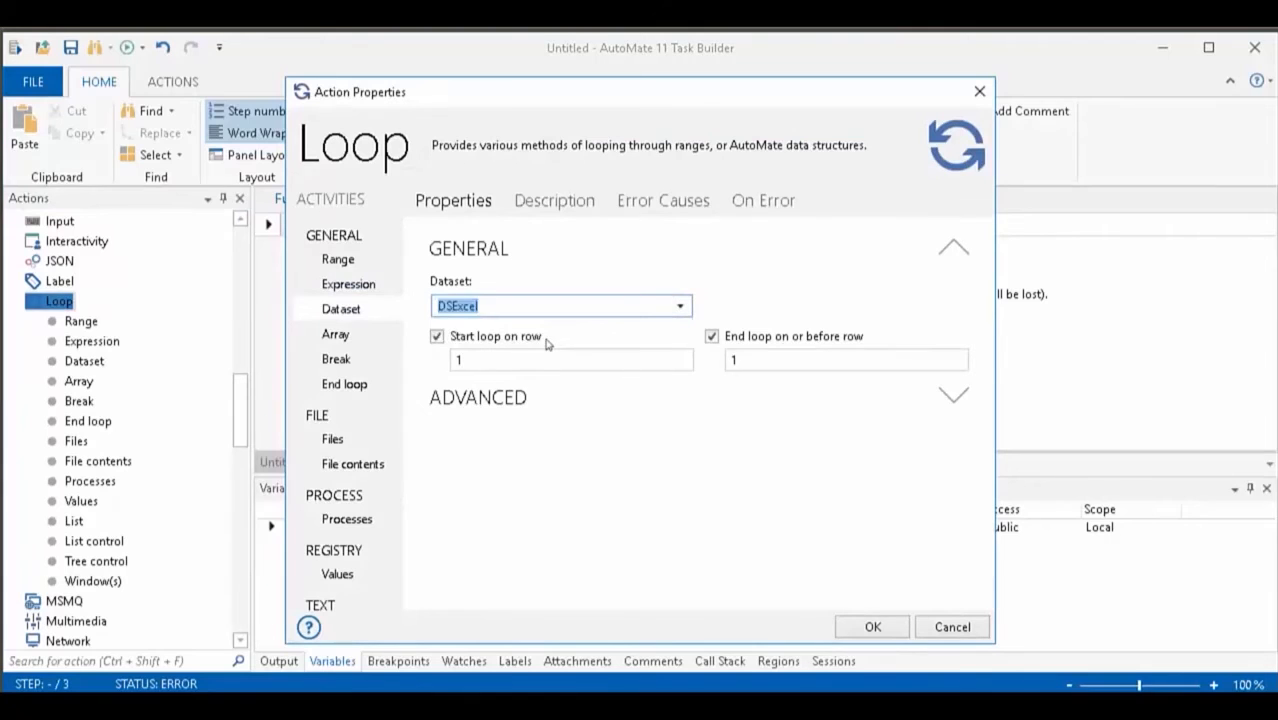
pyautogui.click(546, 340)
pyautogui.click(707, 337)
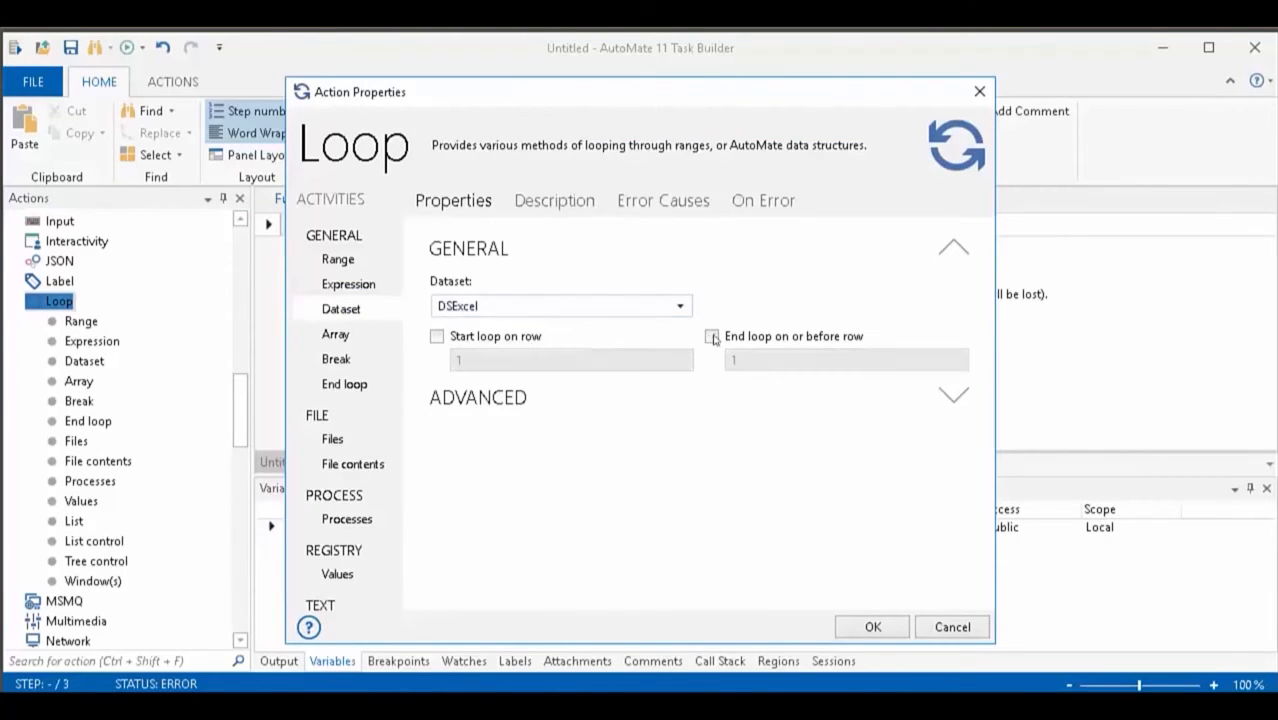
pyautogui.click(855, 626)
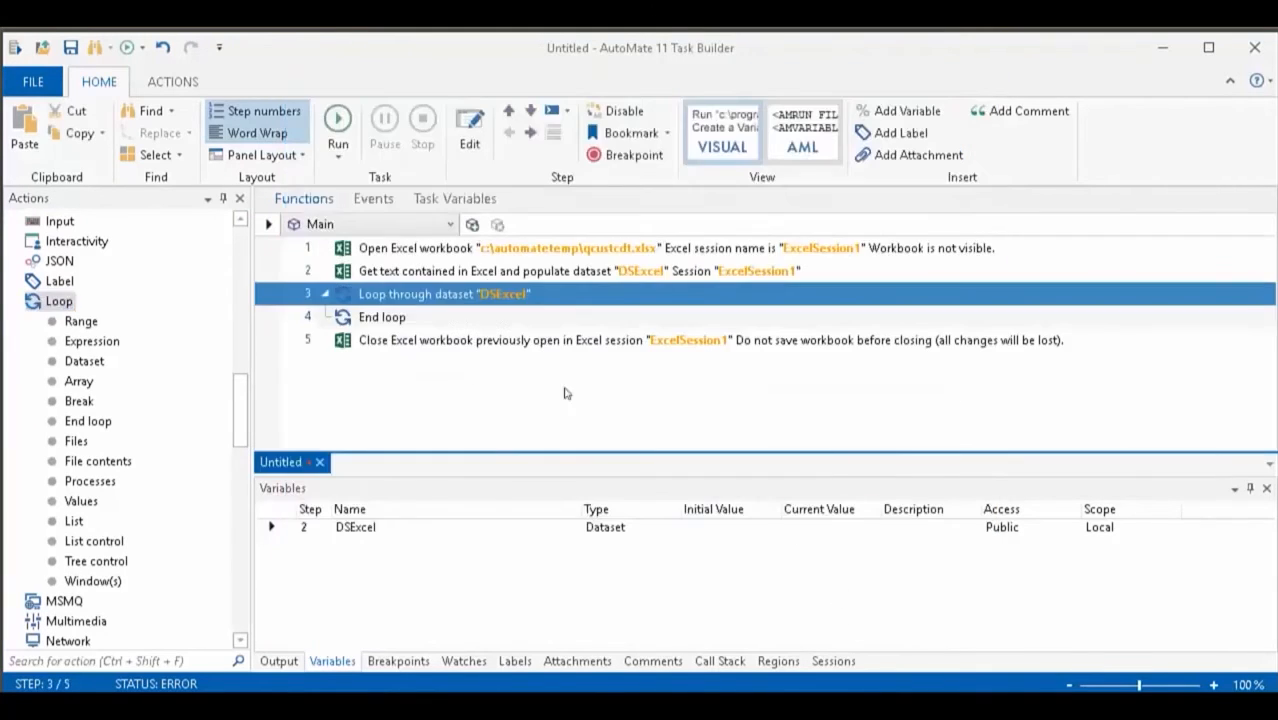
# - Start a message Dialog step inside the loop with the message %DSExcel.CUSNUM%
pyautogui.moveTo(240, 414); pyautogui.dragTo(240, 318)
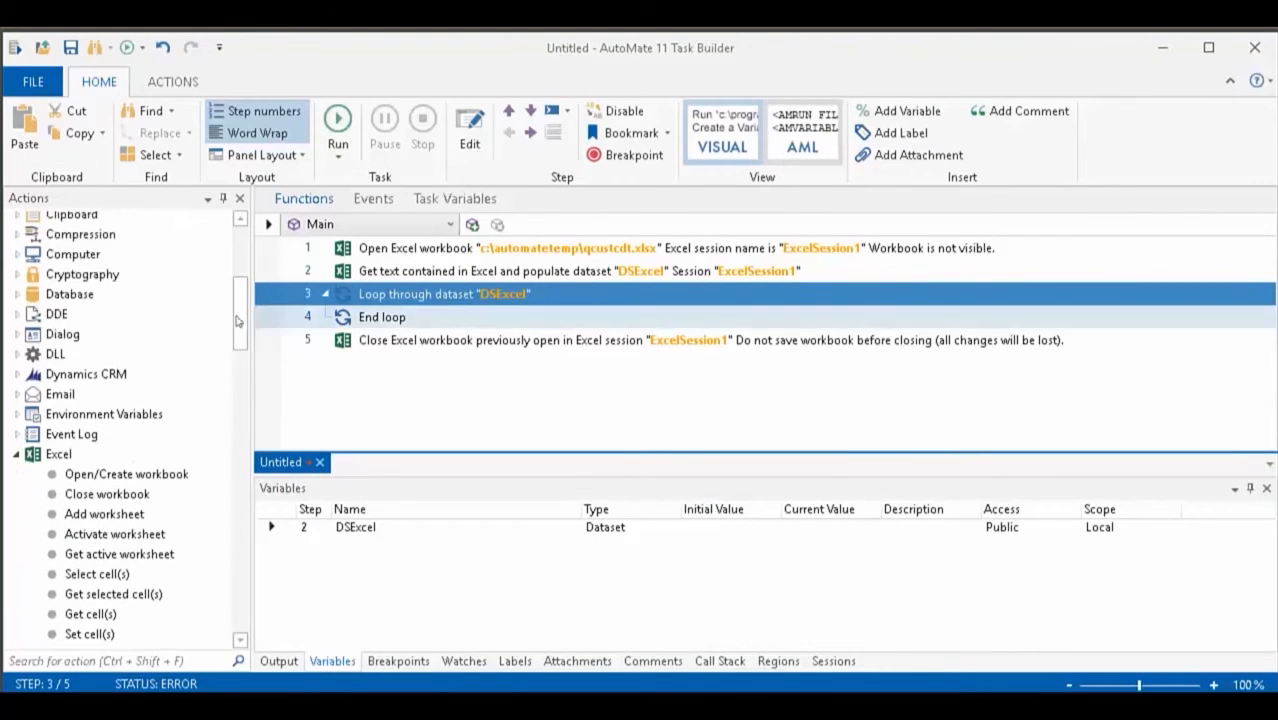
pyautogui.moveTo(64, 334); pyautogui.dragTo(376, 320)
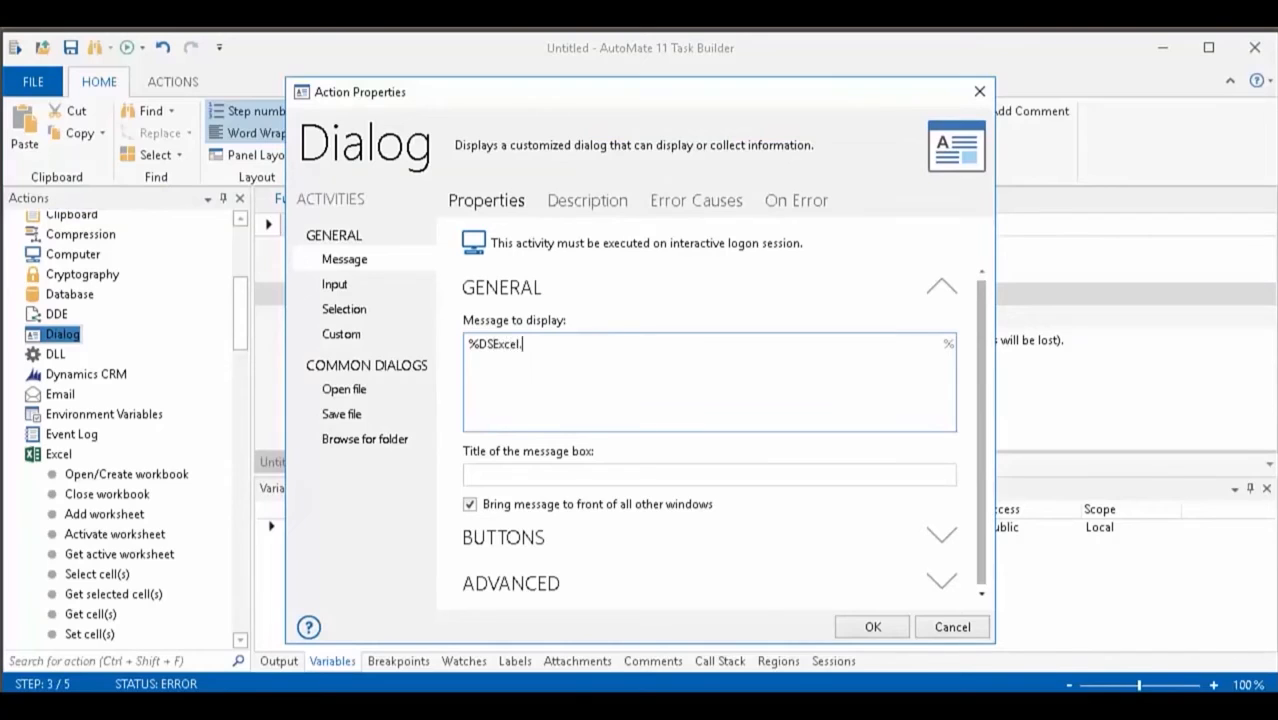
pyautogui.write('%DSExcel.CUS')
pyautogui.write('NUM%')
# - Append %DSExcel.LSTNAM% to the dialog message after a space and add the message step to the loop
pyautogui.write(' %%')
pyautogui.press('Left')
pyautogui.press('Left')
pyautogui.write('DSExc')
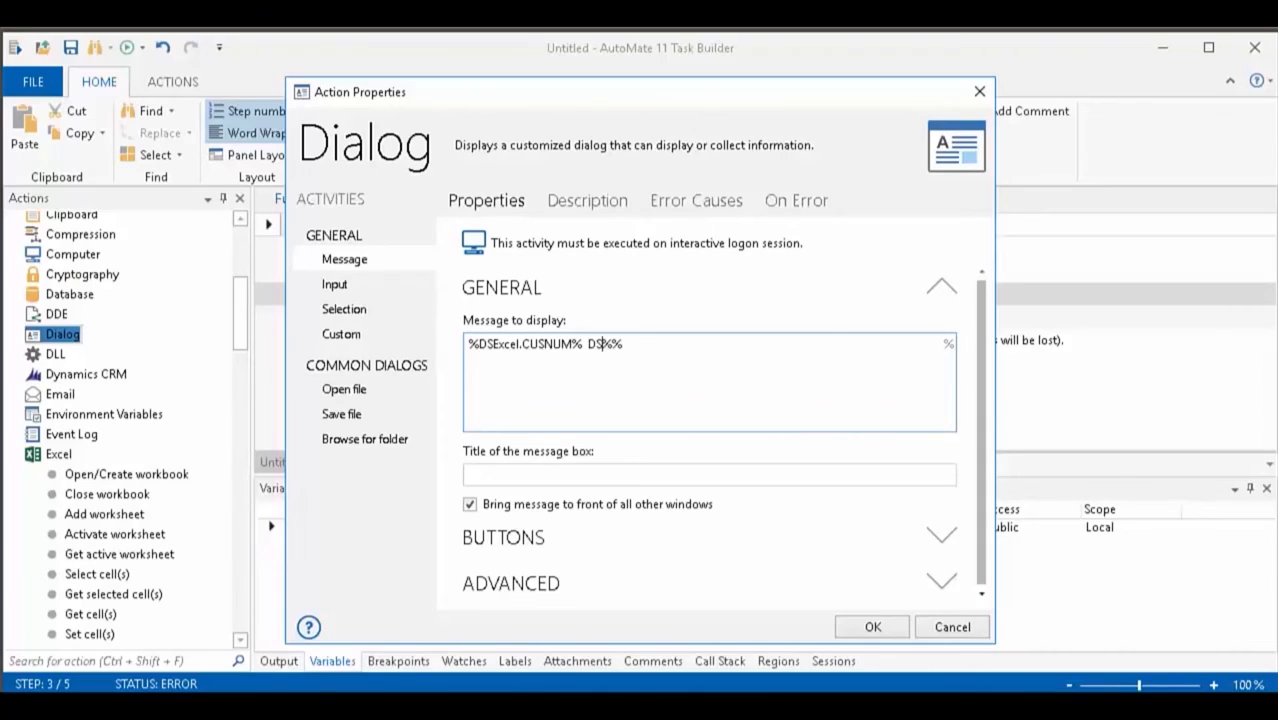
pyautogui.write('el.LSTNAM')
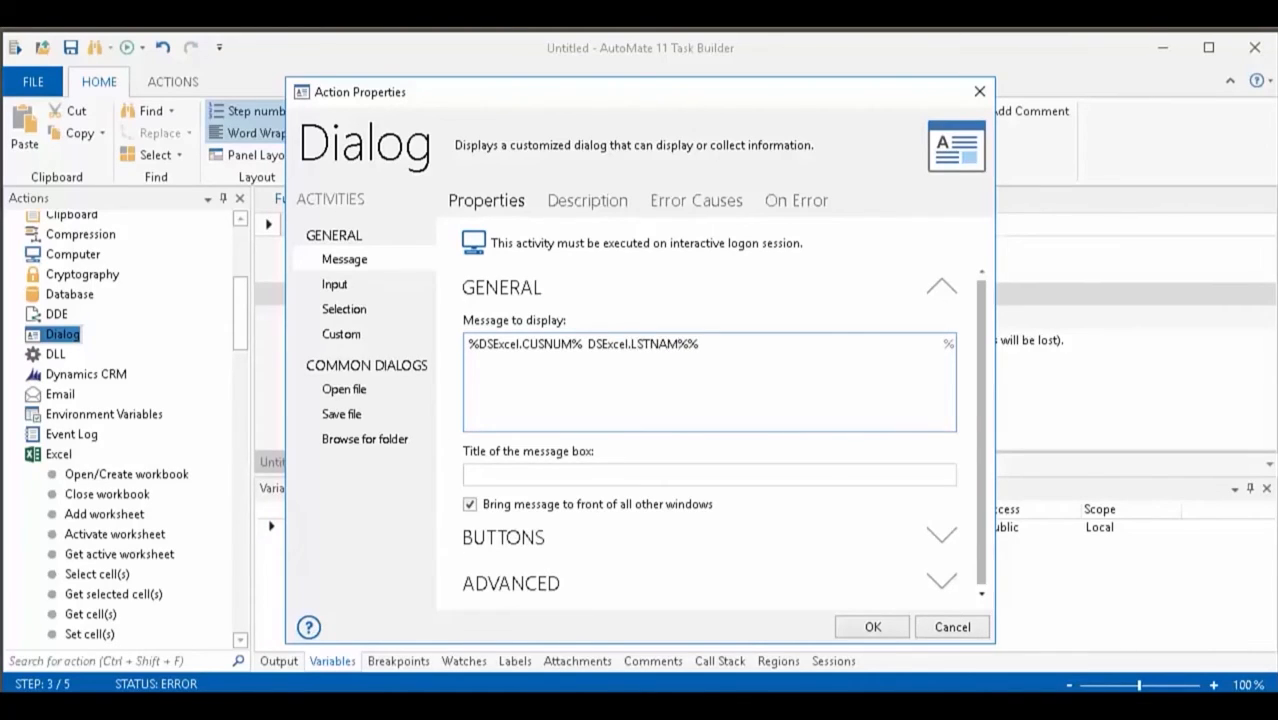
pyautogui.click(591, 341)
pyautogui.write('%')
pyautogui.click(721, 342)
pyautogui.press('BackSpace')
pyautogui.click(867, 626)
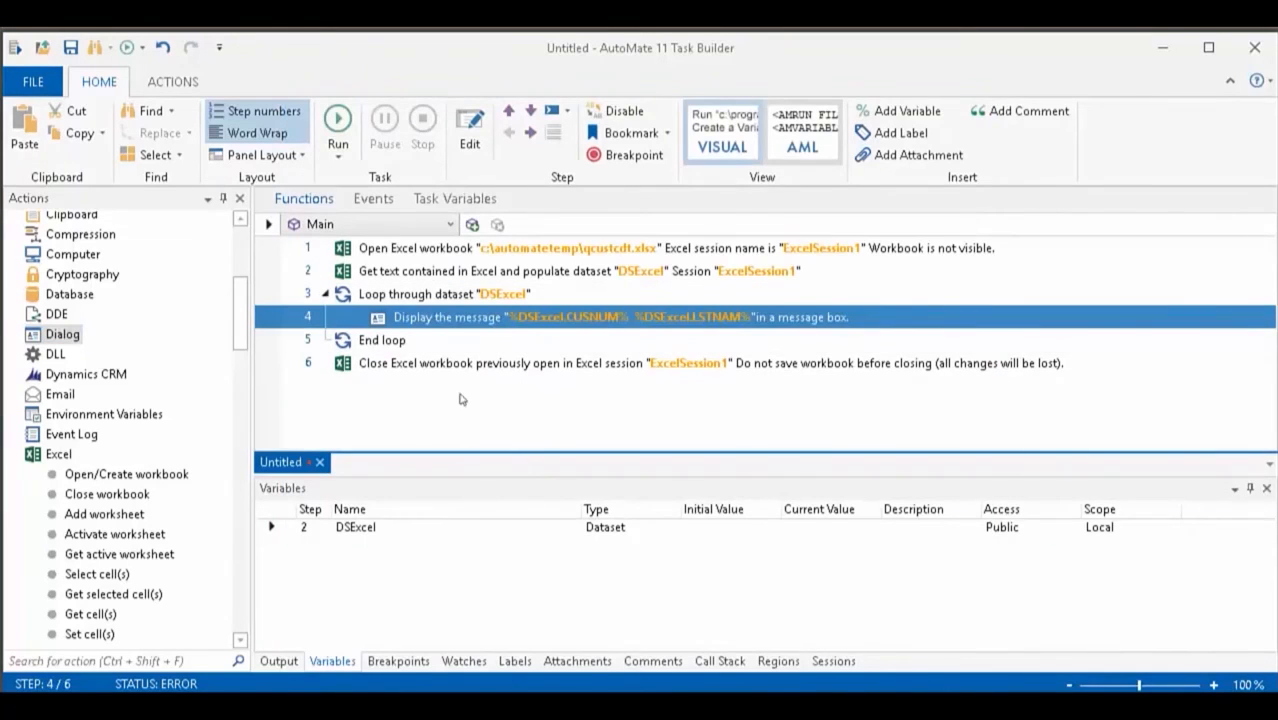
# - Run the task and dismiss each record's message box until the loop finishes
pyautogui.click(338, 120)
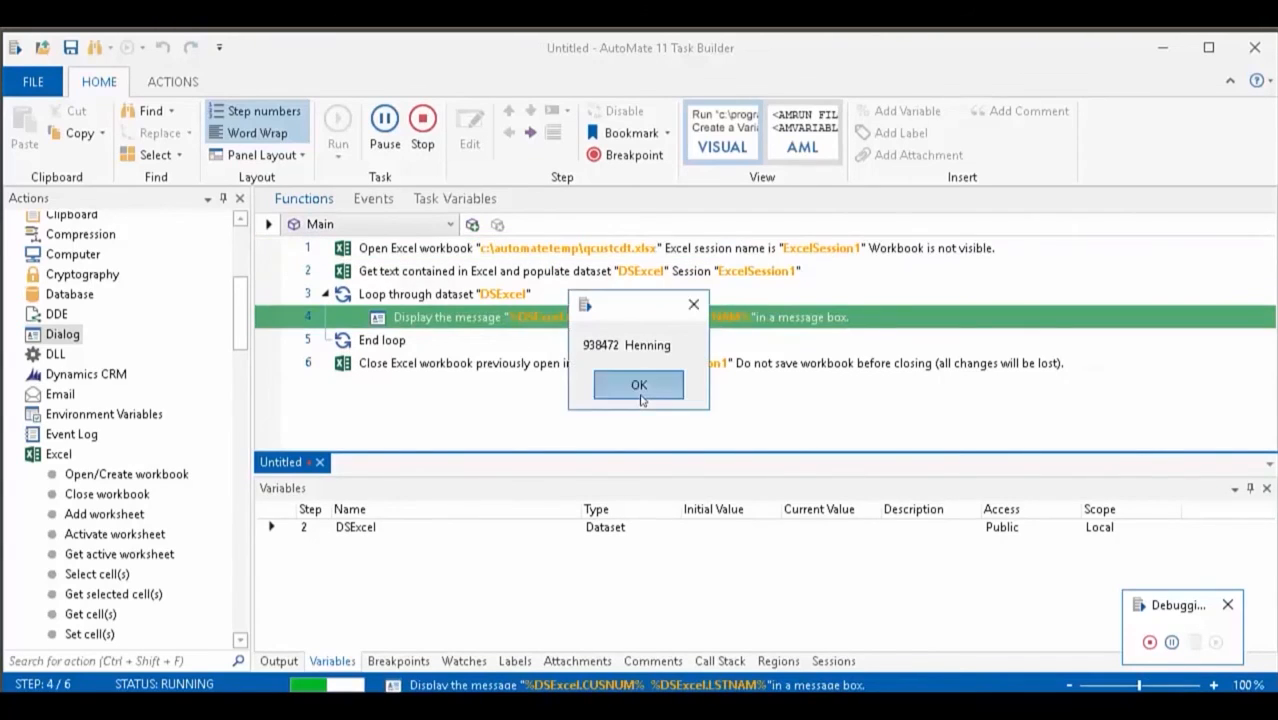
pyautogui.click(641, 396)
pyautogui.click(641, 396)
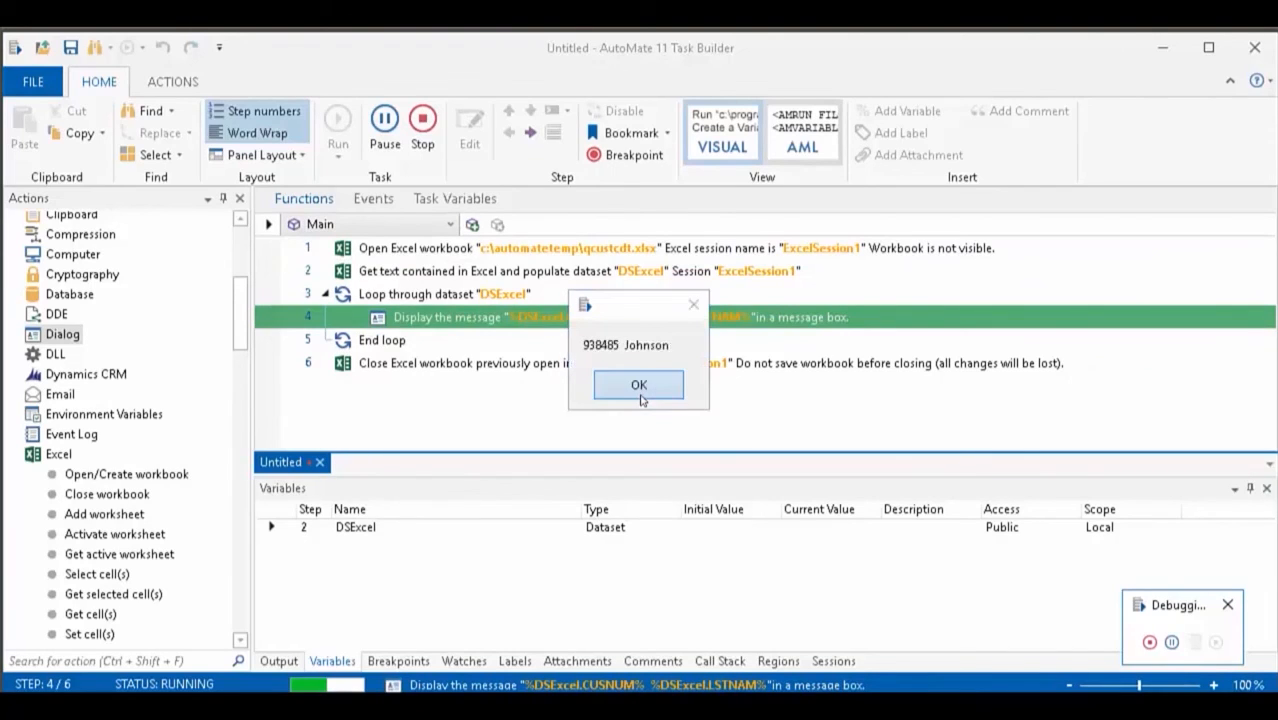
pyautogui.click(641, 396)
pyautogui.click(639, 386)
pyautogui.click(639, 386)
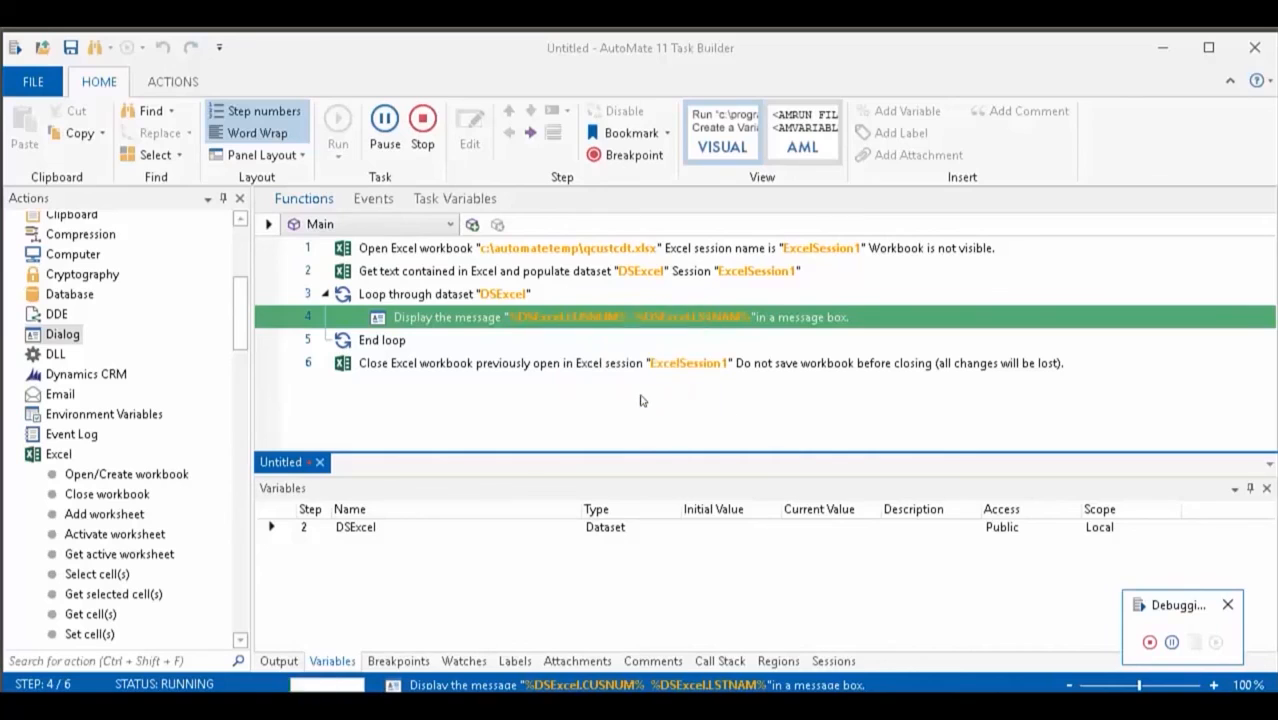
pyautogui.click(640, 390)
pyautogui.click(640, 390)
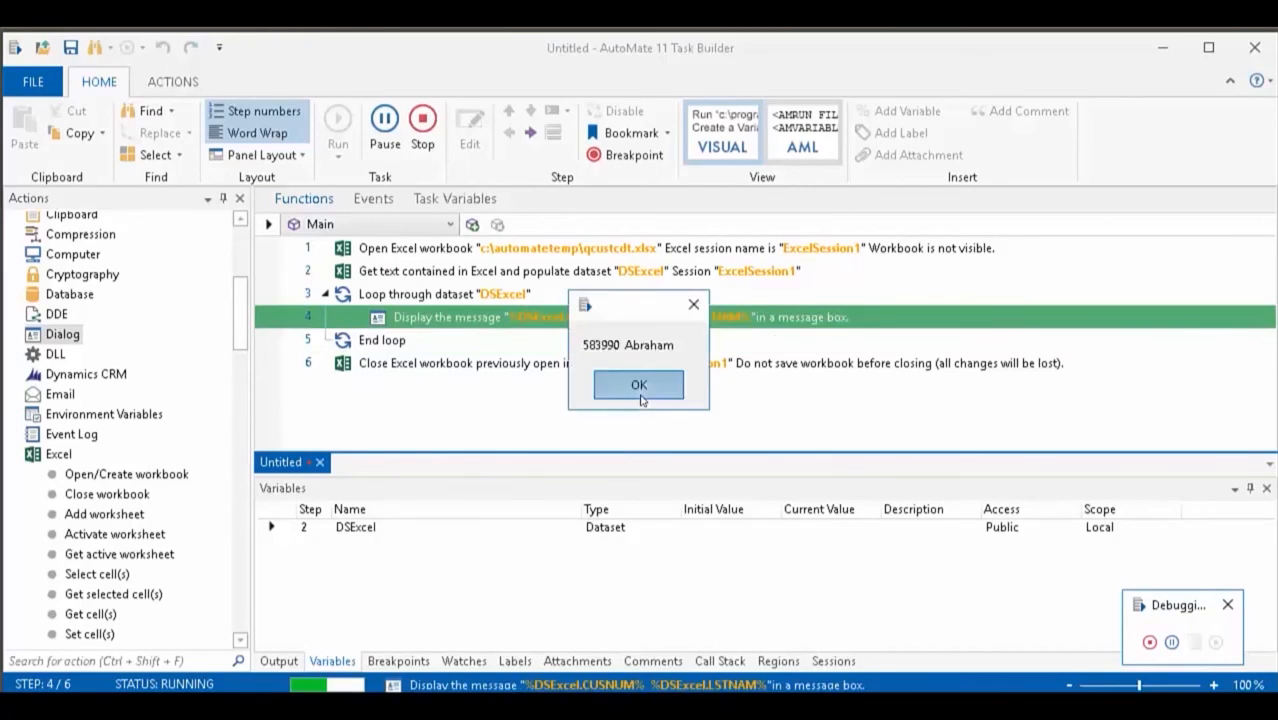
pyautogui.click(640, 390)
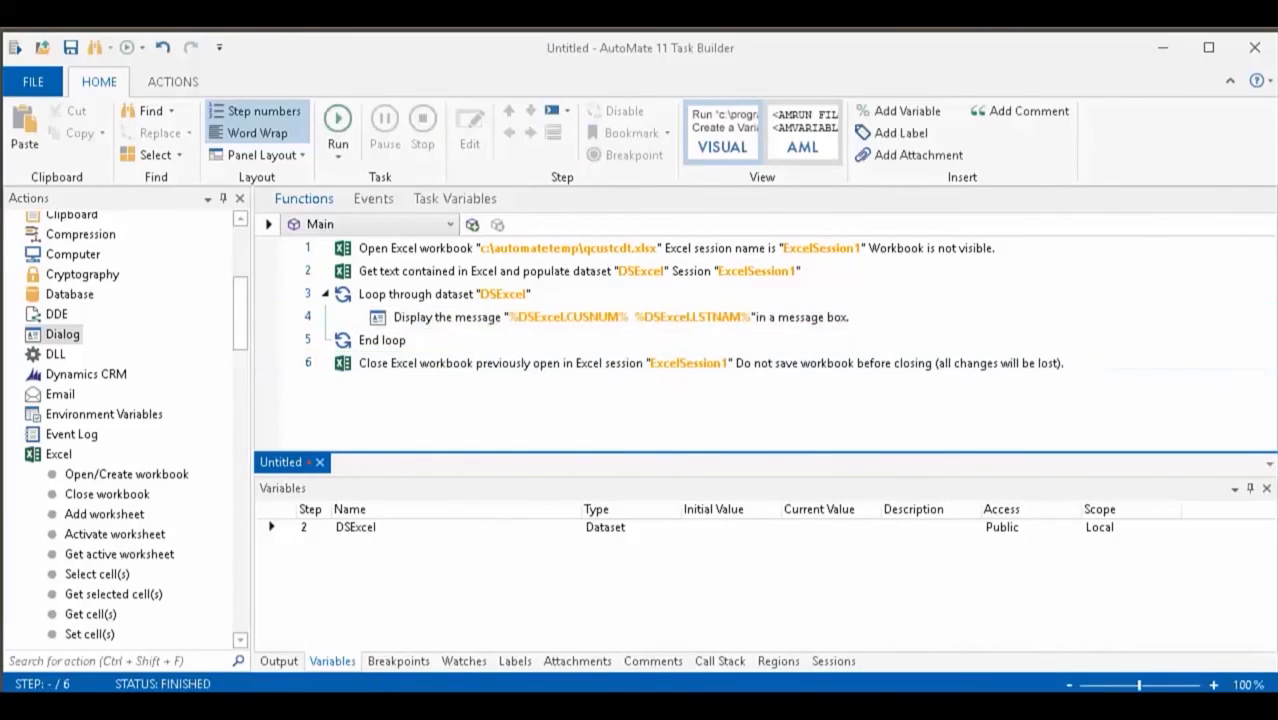